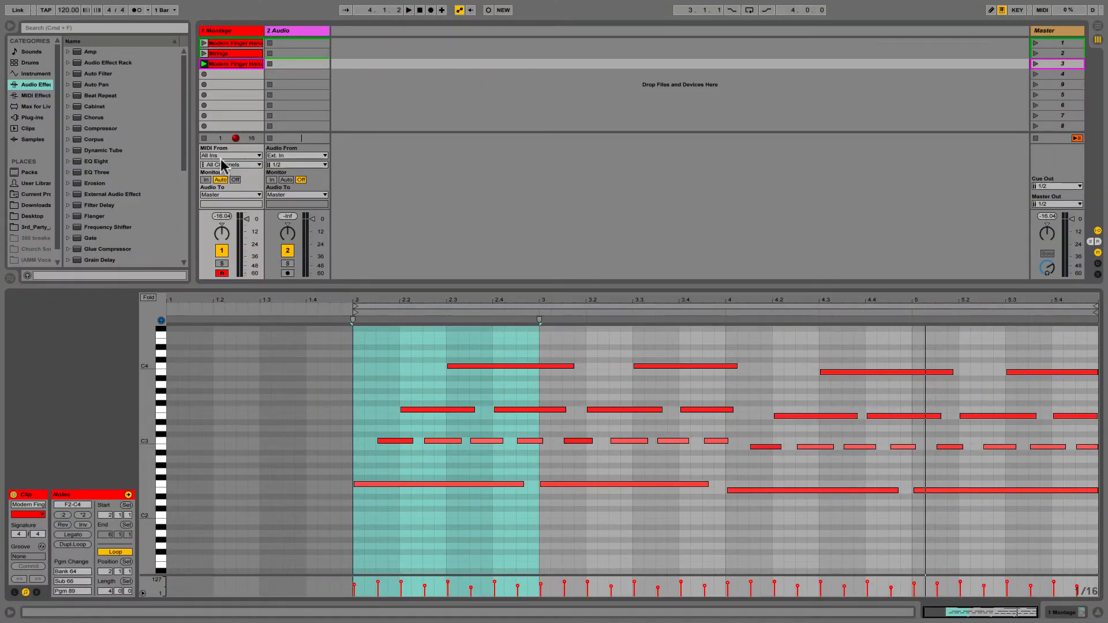
Arm the 2 Audio track alongside Montage and record the playing third Montage clip into the audio track's third slot
{"action": "left_click", "coordinate": [204, 64]}
{"action": "left_click", "coordinate": [287, 273], "text": "super"}
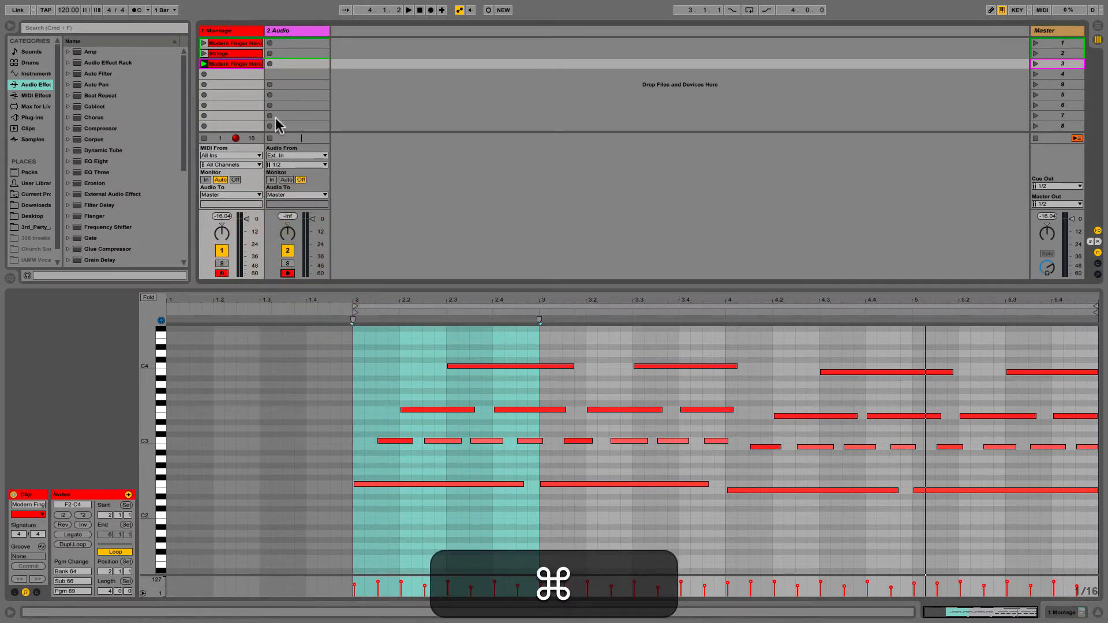
{"action": "left_click", "coordinate": [270, 63]}
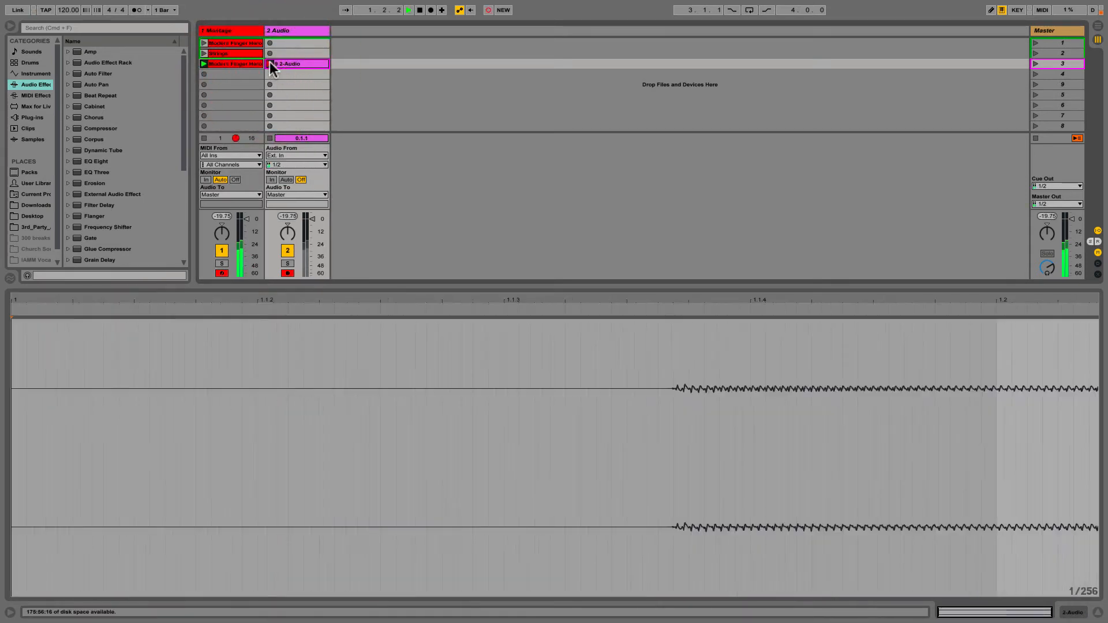
{"action": "left_click", "coordinate": [269, 63]}
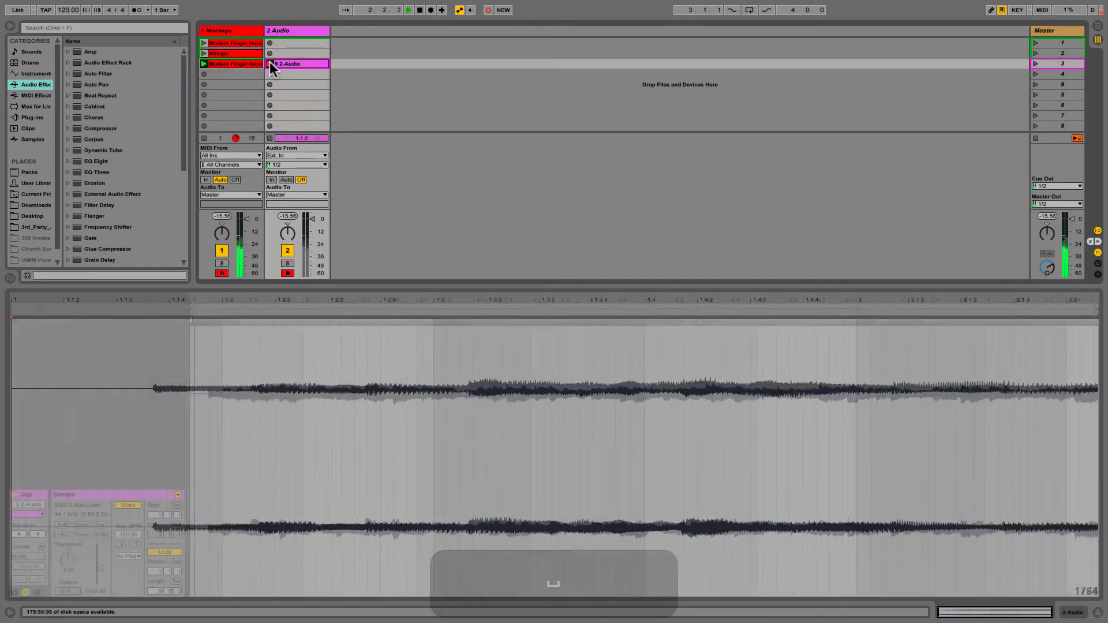
Open the recorded audio clip and move its start and loop start to bar 5 for a four-bar loop
{"action": "left_click", "coordinate": [302, 62]}
{"action": "left_click", "coordinate": [200, 320]}
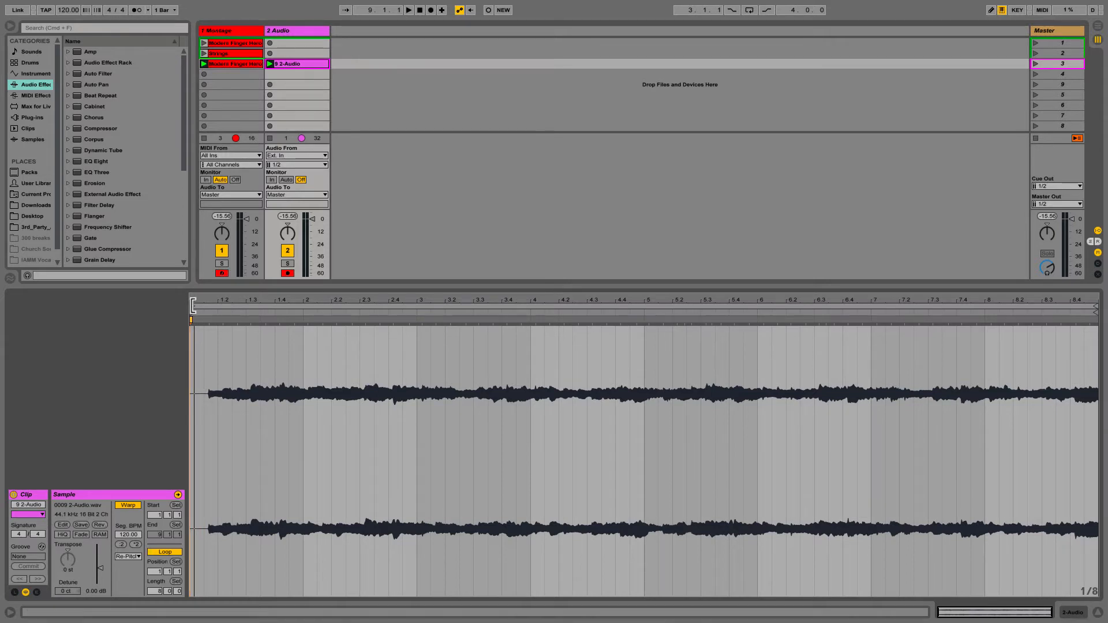
{"action": "left_click_drag", "start_coordinate": [193, 322], "coordinate": [646, 325]}
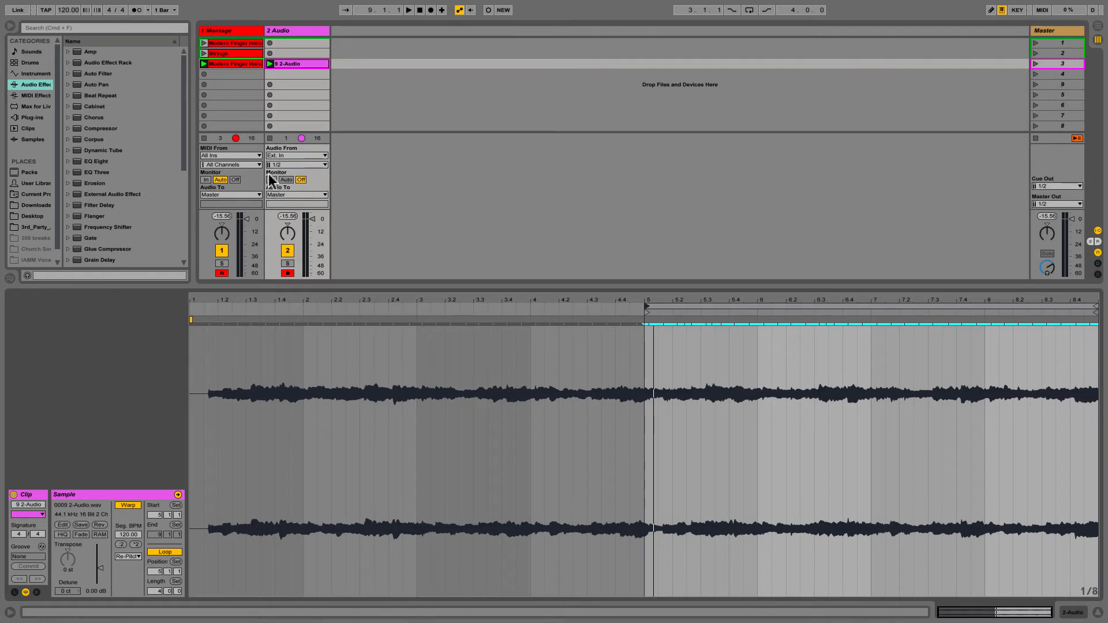
Stop the Montage track's clip, play the recorded audio loop on its own, and enable Fade on it
{"action": "left_click", "coordinate": [204, 138]}
{"action": "key", "text": "space"}
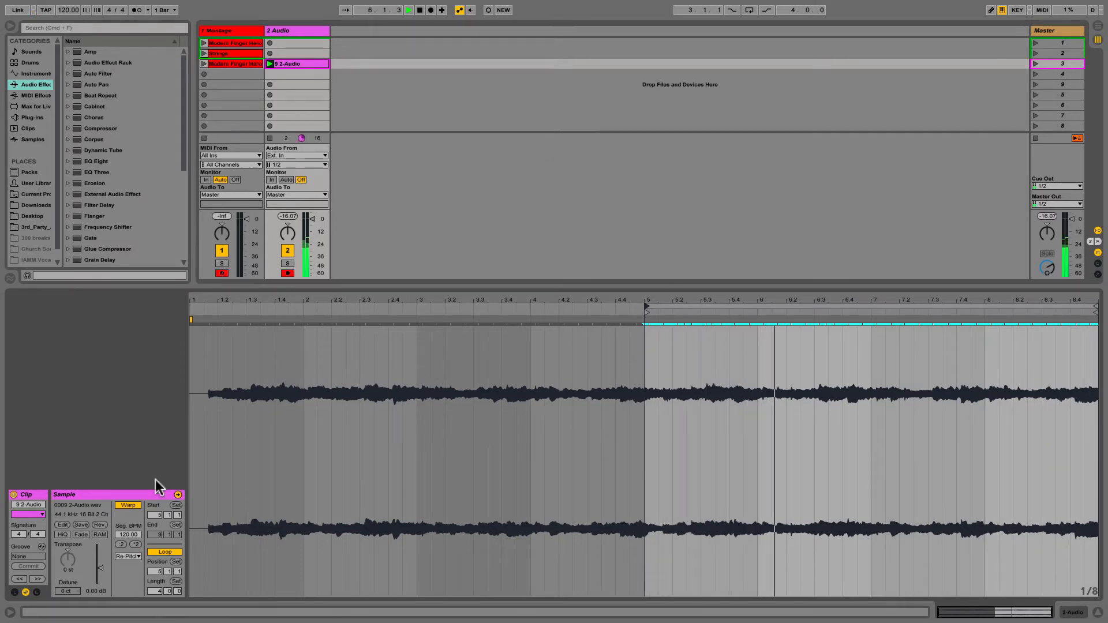
{"action": "left_click", "coordinate": [82, 534]}
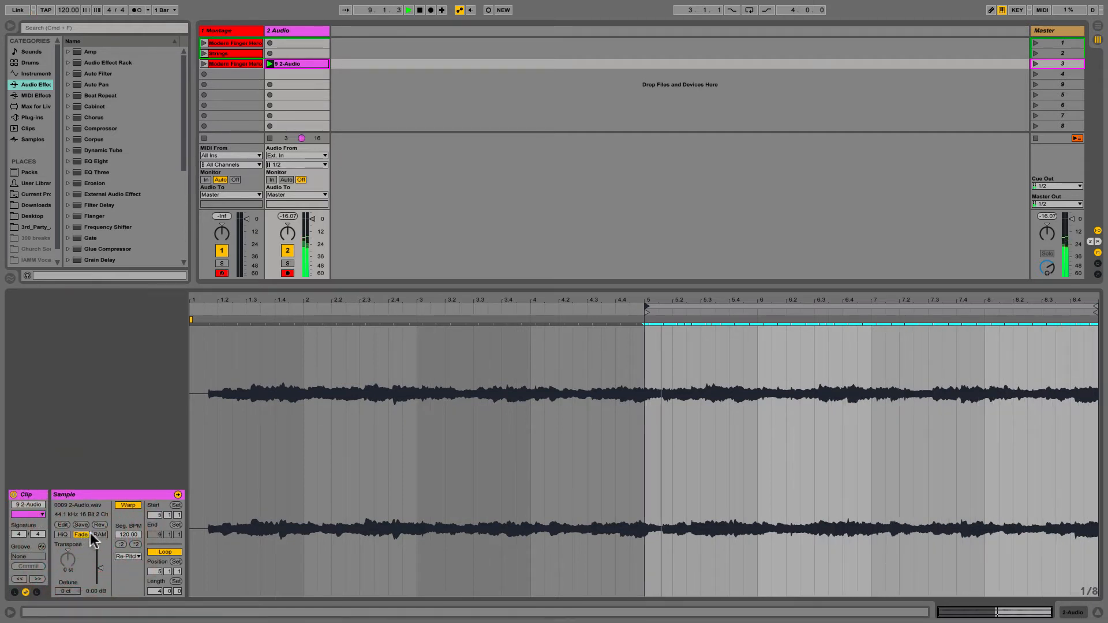
{"action": "key", "text": "space"}
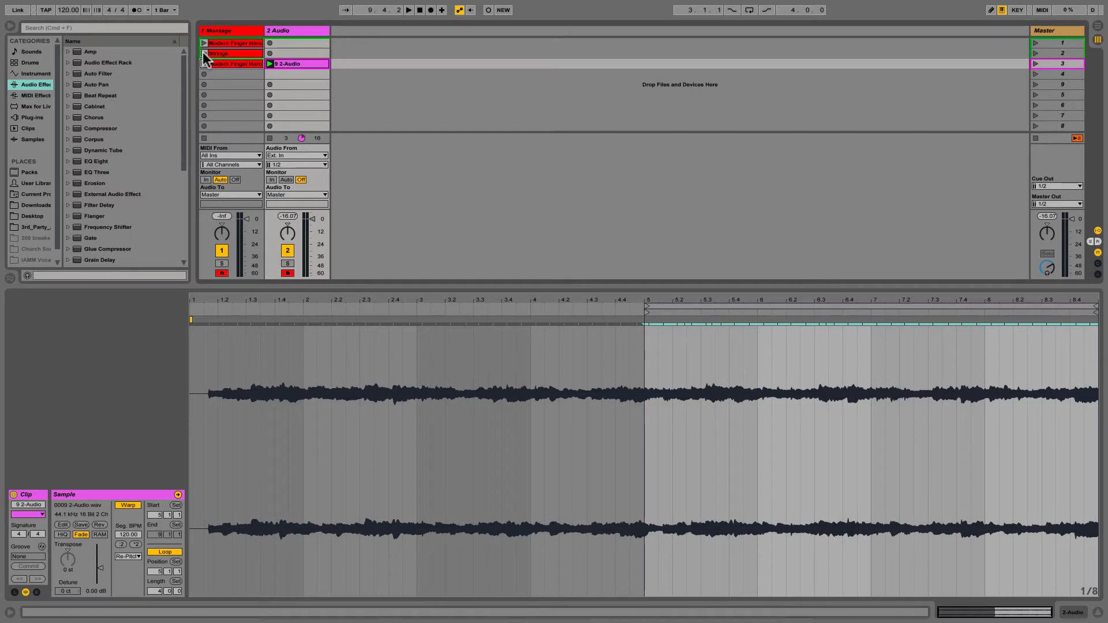
Turn on Start Recording on Scene Launch in the Record/Warp/Launch preferences
{"action": "left_click", "coordinate": [230, 64]}
{"action": "key", "text": "super+comma"}
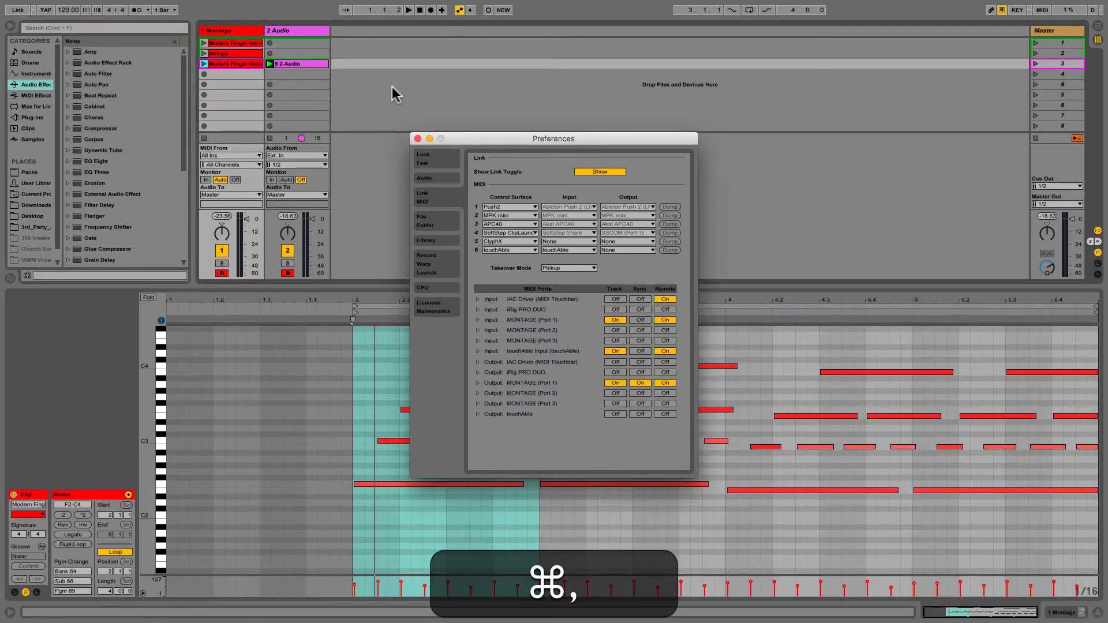
{"action": "left_click", "coordinate": [447, 267]}
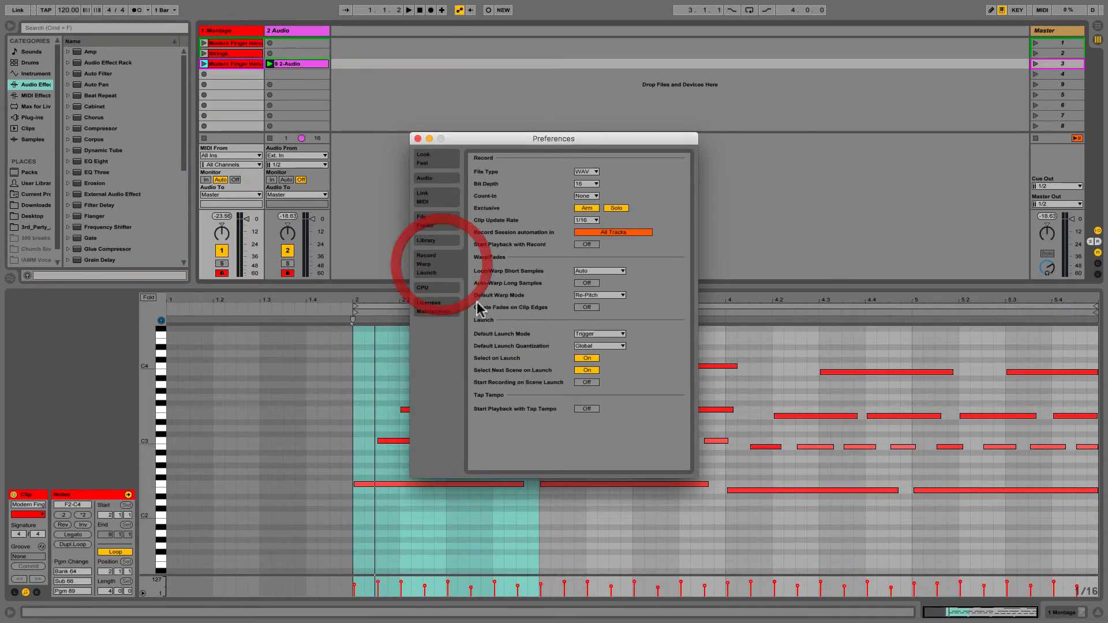
{"action": "left_click", "coordinate": [586, 382]}
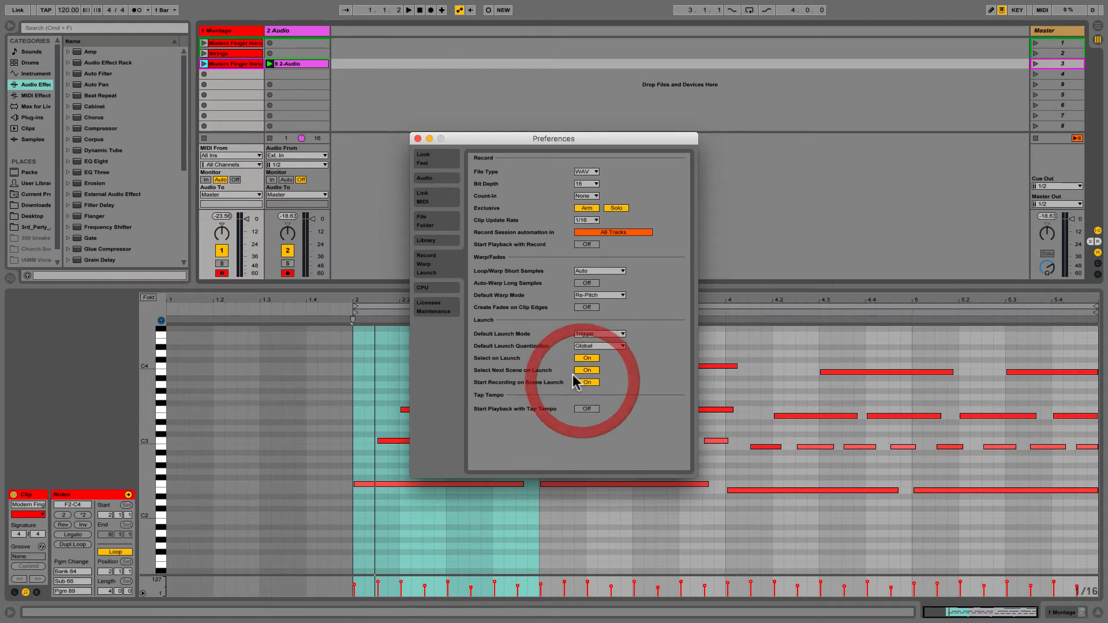
{"action": "left_click", "coordinate": [417, 139]}
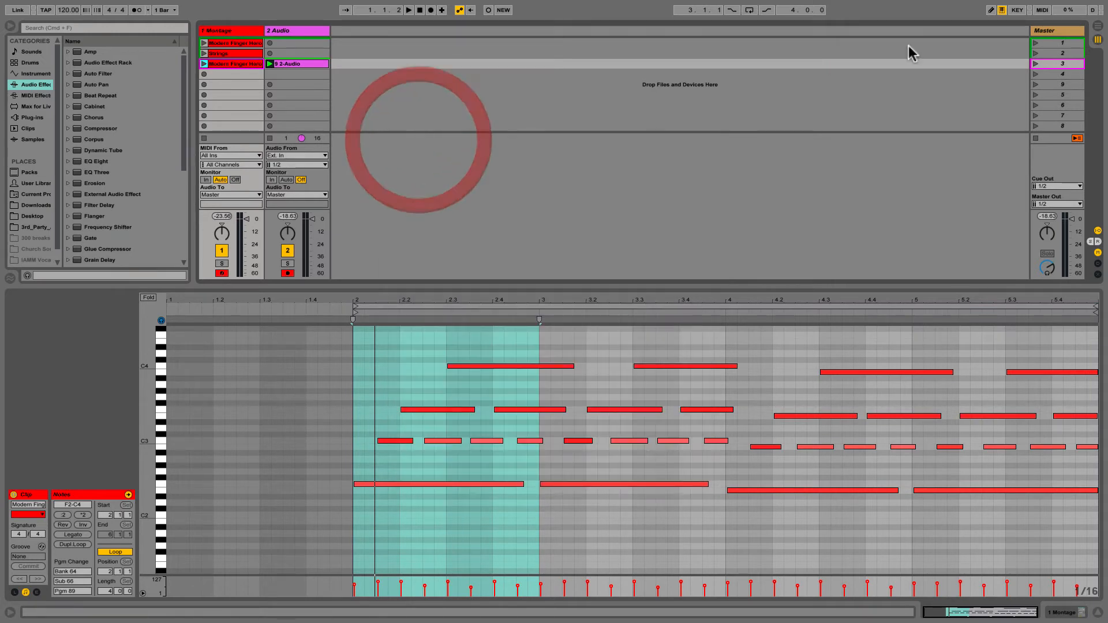
Launch scene 2 to record the Strings clip into the audio track, and play back the new audio clip
{"action": "left_click", "coordinate": [1035, 53]}
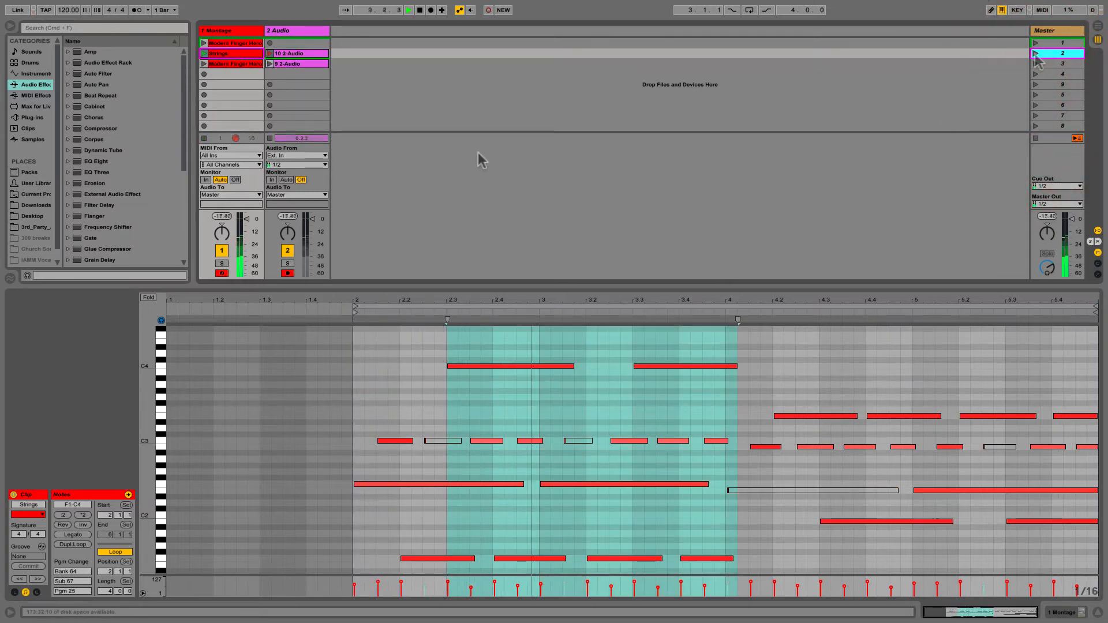
{"action": "left_click", "coordinate": [316, 52]}
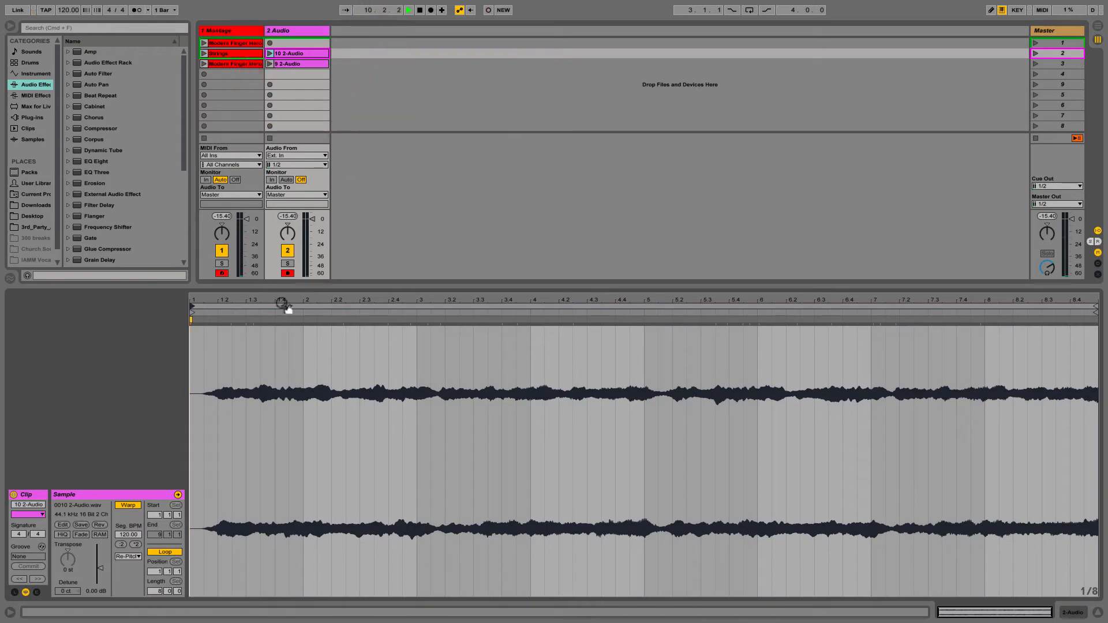
{"action": "left_click", "coordinate": [269, 53]}
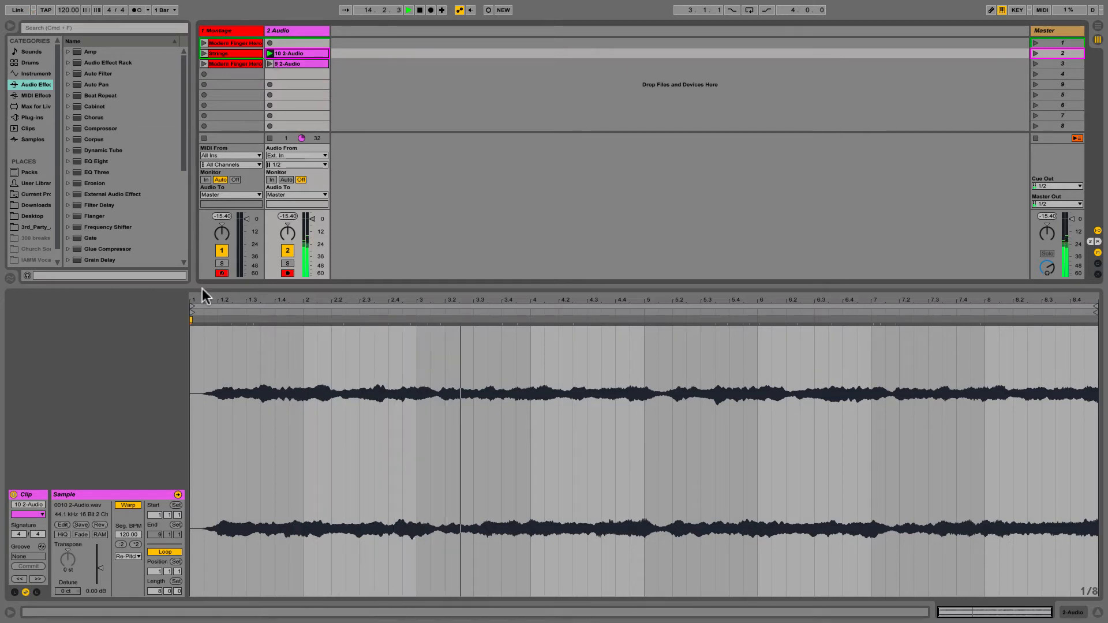
Enable Fade on the scene 2 audio clip and set its loop to four bars beginning at bar 5
{"action": "left_click", "coordinate": [80, 534]}
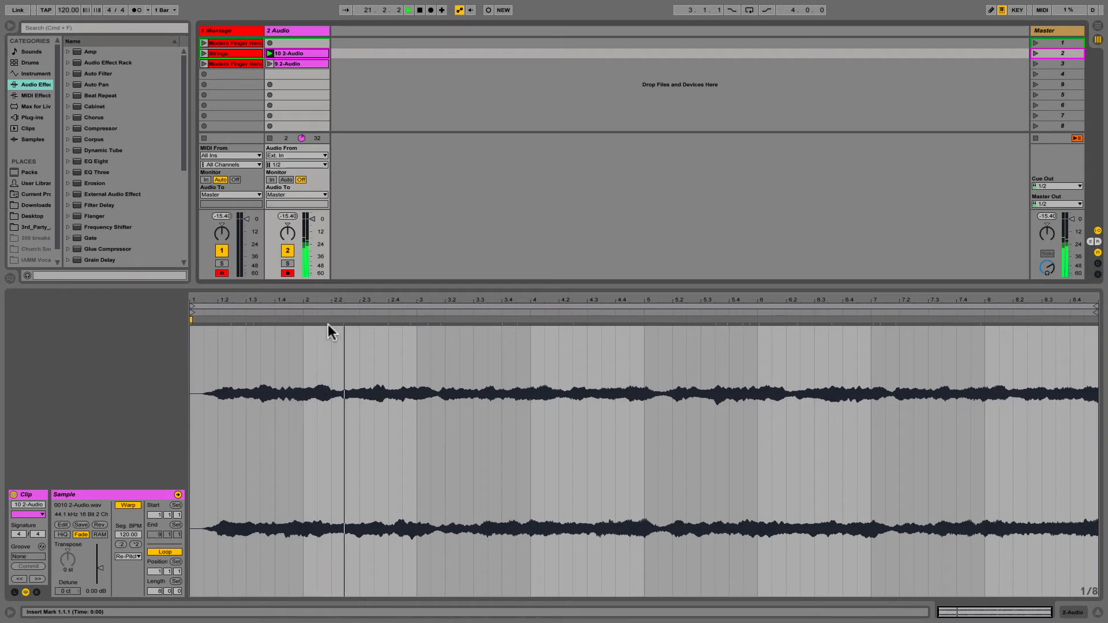
{"action": "key", "text": "space"}
{"action": "left_click", "coordinate": [191, 304]}
{"action": "mouse_move", "coordinate": [195, 304]}
{"action": "left_mouse_down"}
{"action": "mouse_move", "coordinate": [665, 278]}
{"action": "mouse_move", "coordinate": [185, 296]}
{"action": "left_mouse_up"}
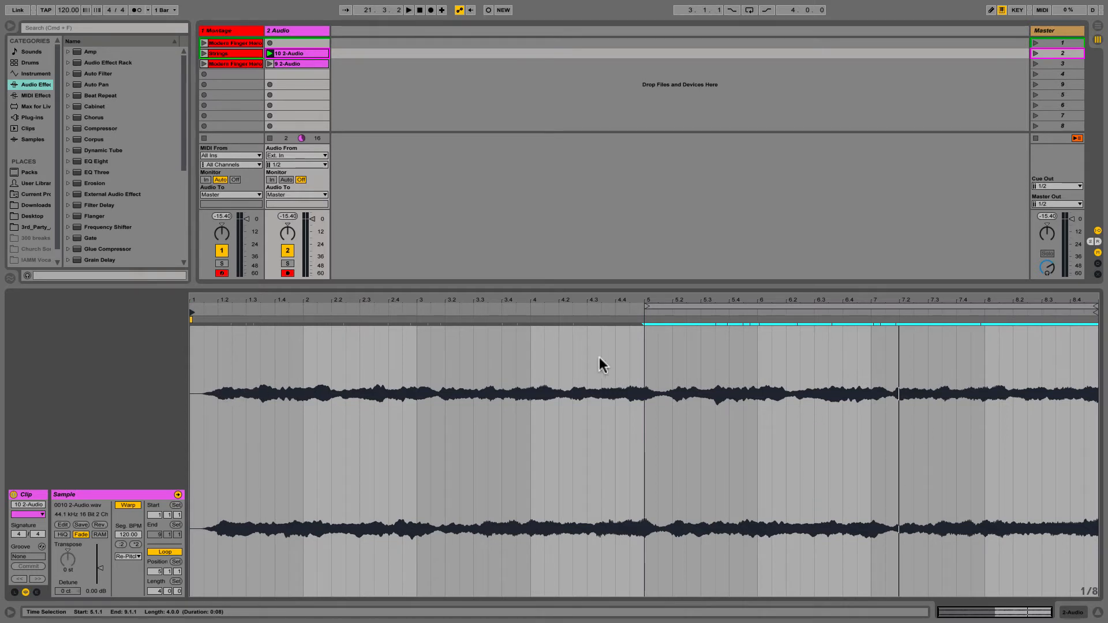
Launch scene 1 to record its Montage clip into the audio track, and stop all clips
{"action": "left_click", "coordinate": [1035, 43]}
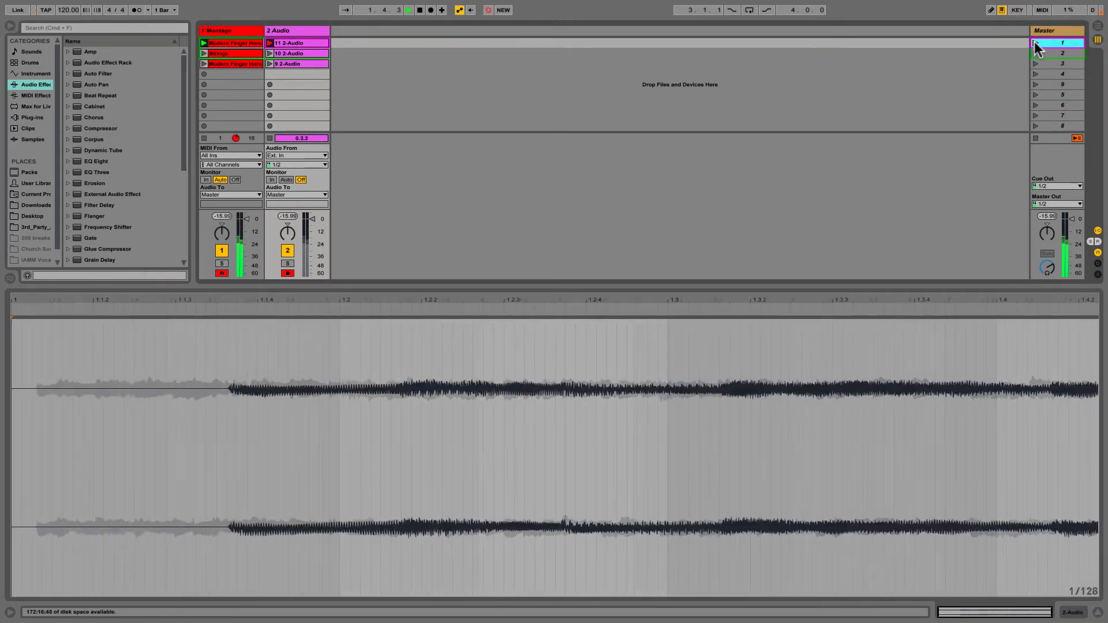
{"action": "left_click", "coordinate": [1035, 139]}
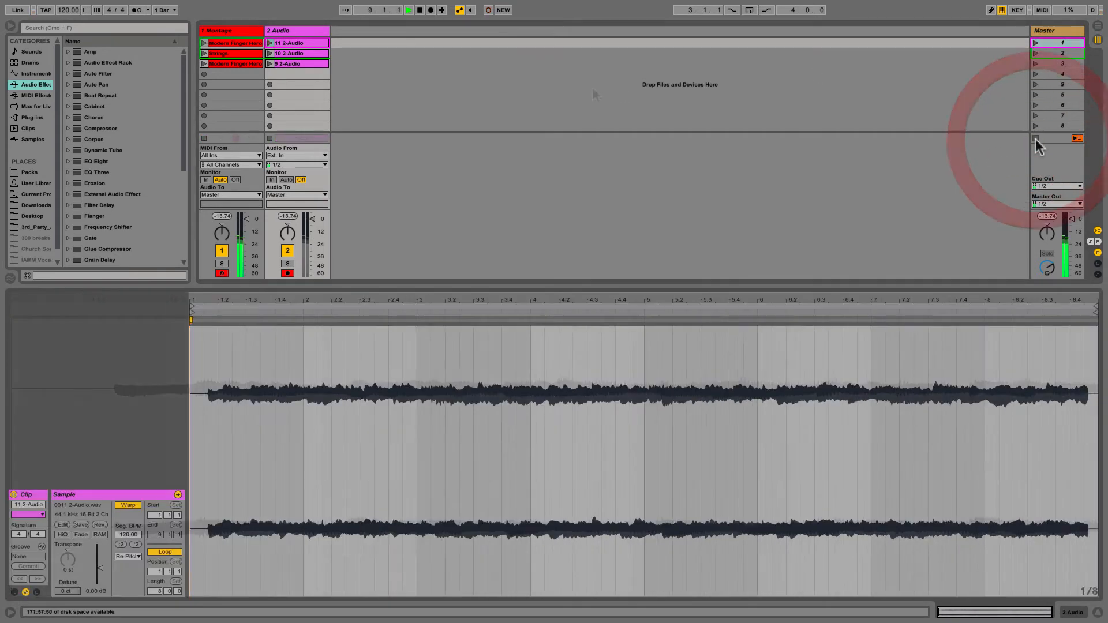
Set the scene 1 audio clip's start and four-bar loop to begin at bar 5, and enable Fade
{"action": "left_click", "coordinate": [285, 38]}
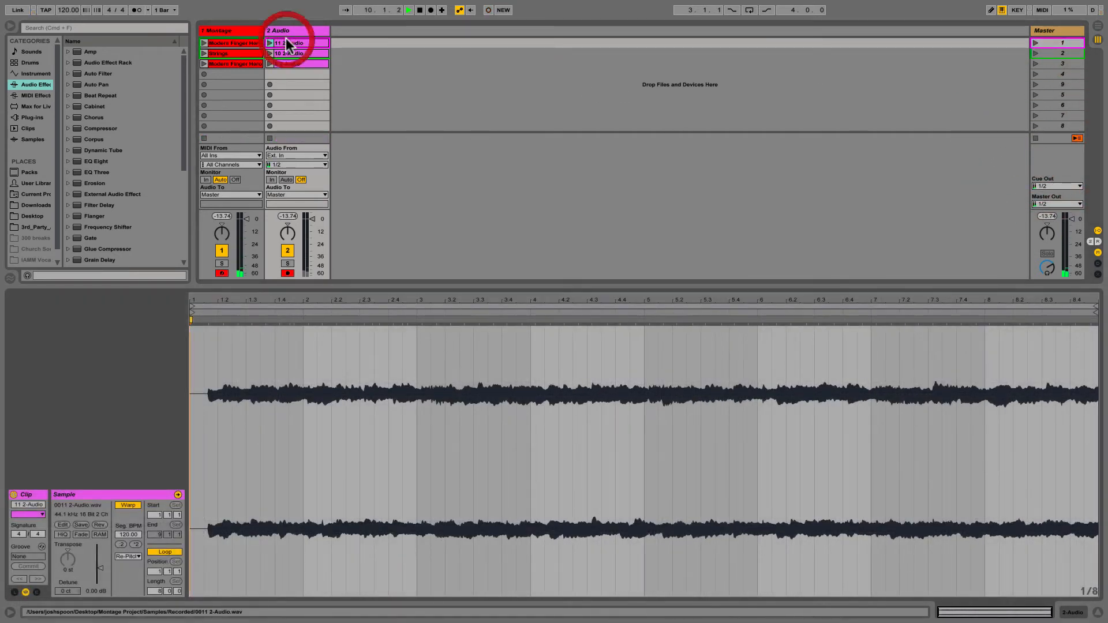
{"action": "mouse_move", "coordinate": [192, 306]}
{"action": "left_mouse_down"}
{"action": "mouse_move", "coordinate": [655, 274]}
{"action": "mouse_move", "coordinate": [646, 277]}
{"action": "left_mouse_up"}
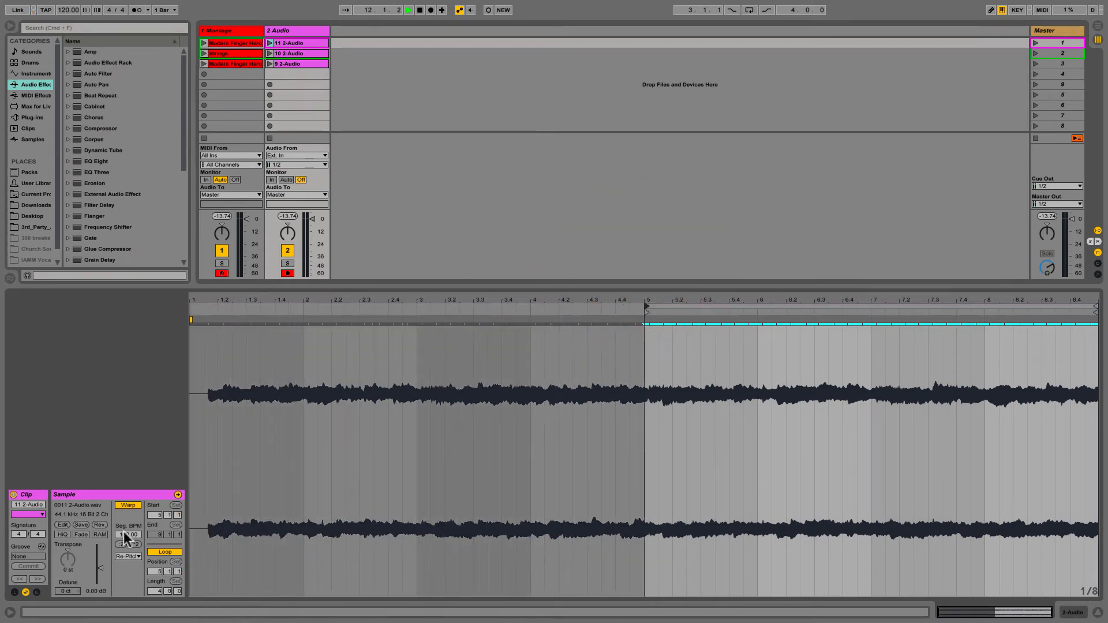
{"action": "left_click", "coordinate": [79, 533]}
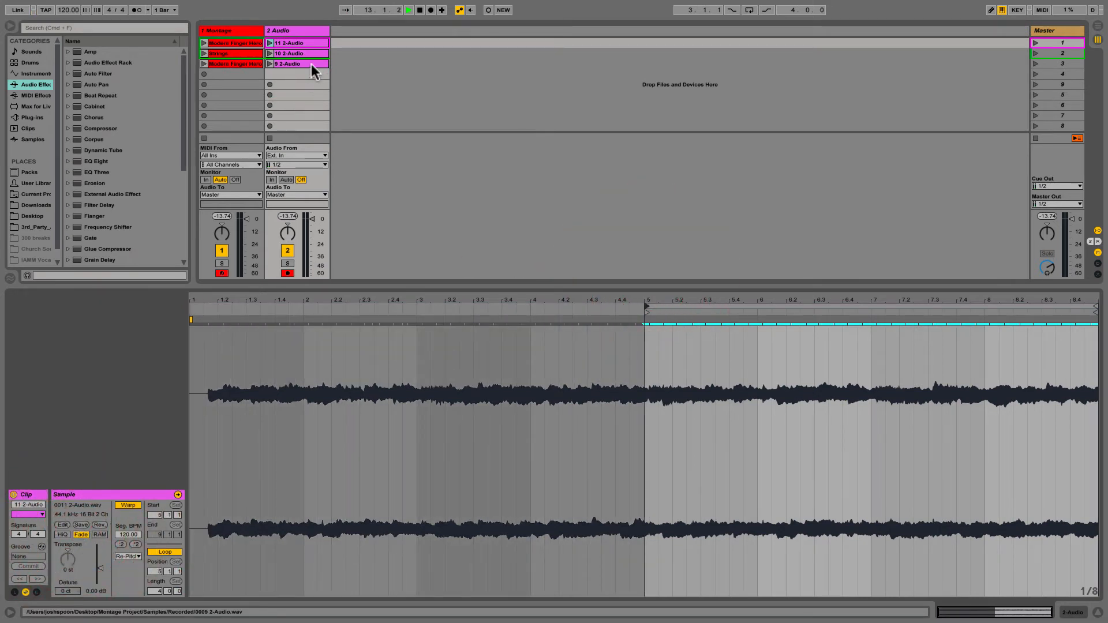
Disarm and re-arm the Montage track so only it is armed and unmuted, and select its empty fourth clip slot
{"action": "left_click", "coordinate": [222, 250]}
{"action": "left_click", "coordinate": [221, 273]}
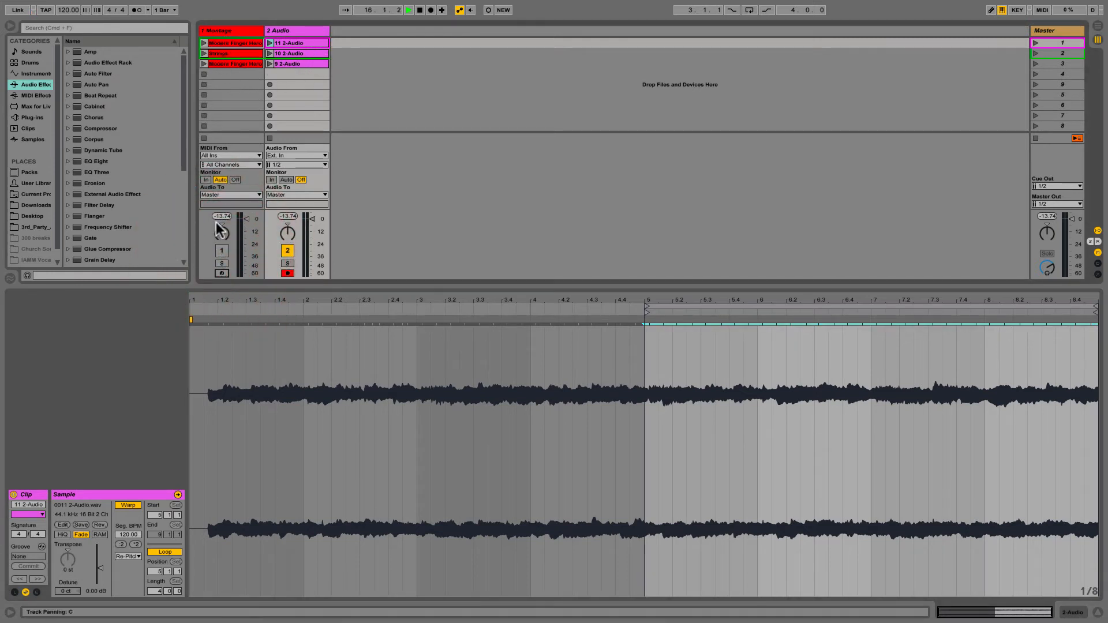
{"action": "left_click", "coordinate": [221, 272]}
{"action": "left_click", "coordinate": [222, 250]}
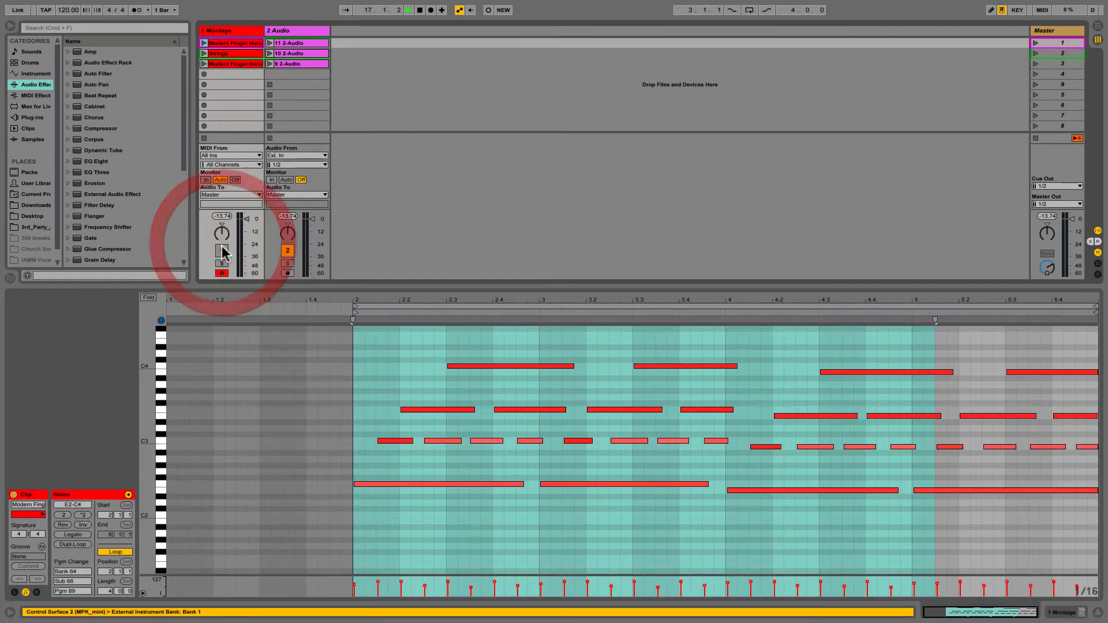
{"action": "left_click", "coordinate": [237, 72]}
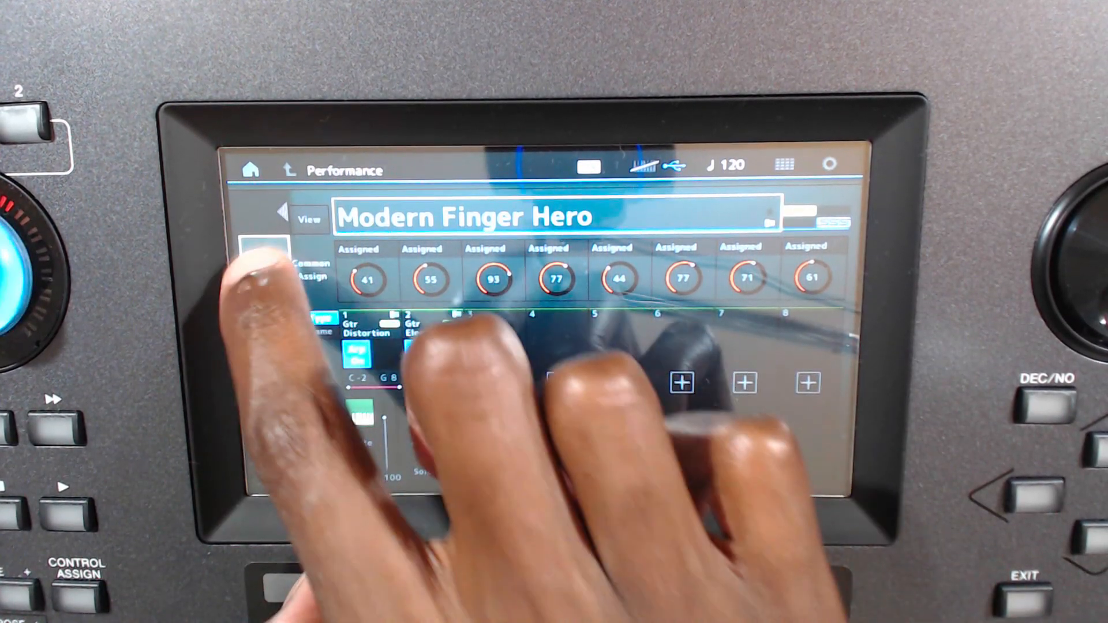
{"action": "left_click", "coordinate": [265, 265]}
{"action": "left_click", "coordinate": [575, 272]}
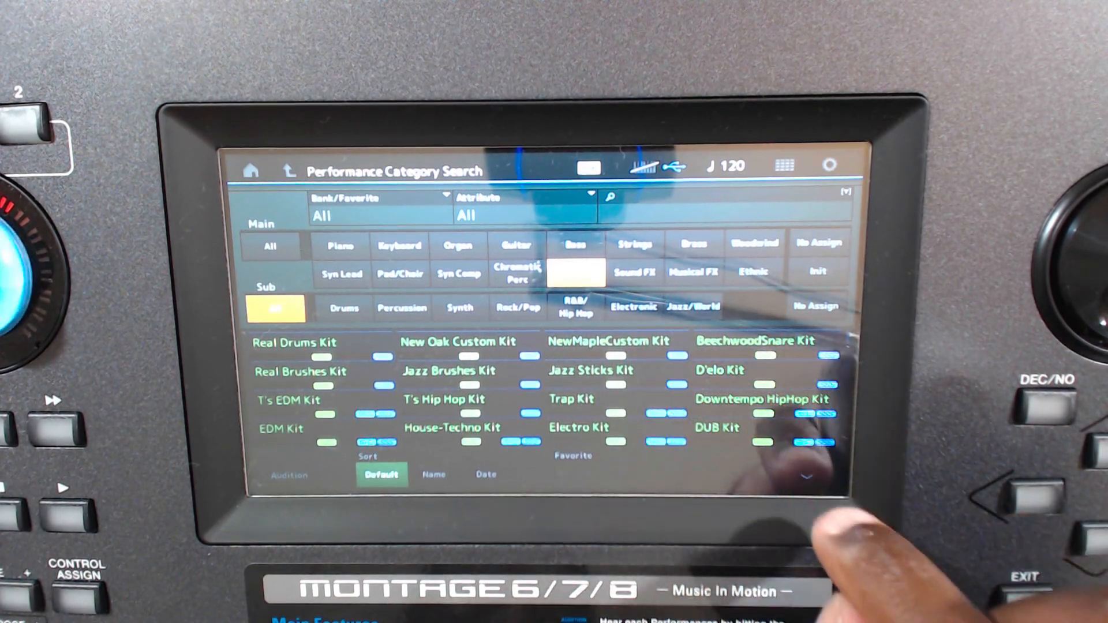
{"action": "left_click", "coordinate": [806, 475]}
{"action": "left_click", "coordinate": [805, 476]}
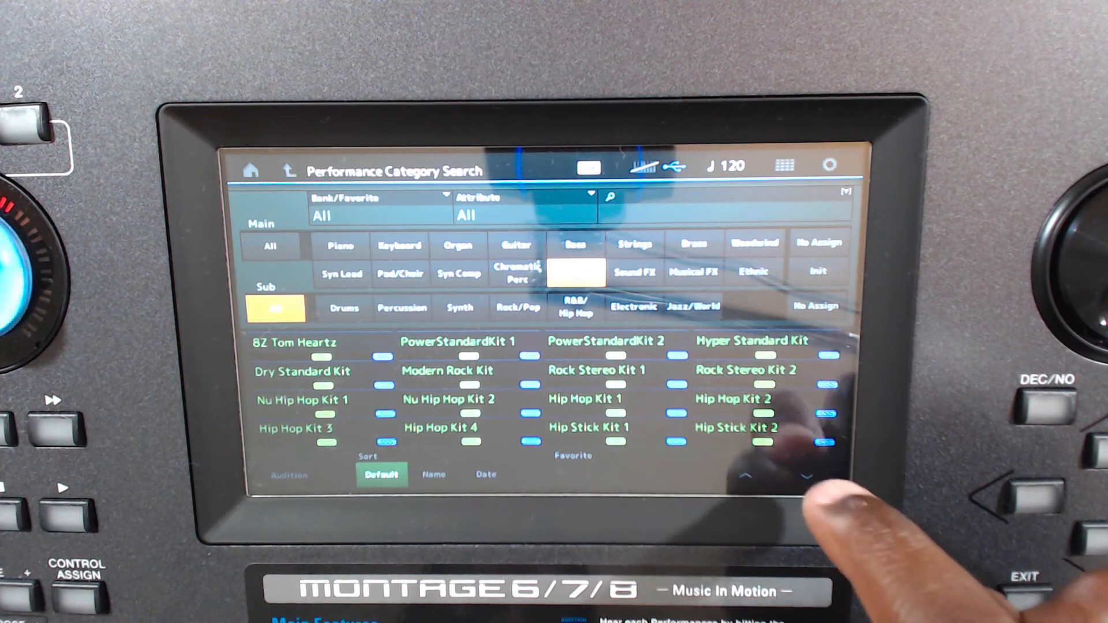
{"action": "left_click", "coordinate": [805, 475]}
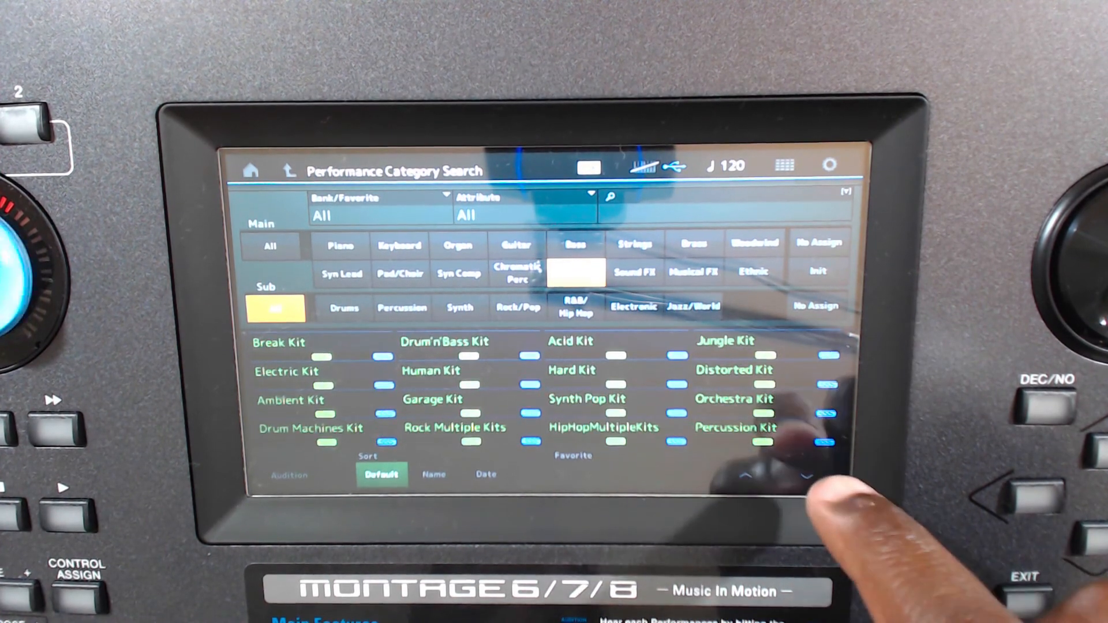
{"action": "left_click", "coordinate": [743, 476]}
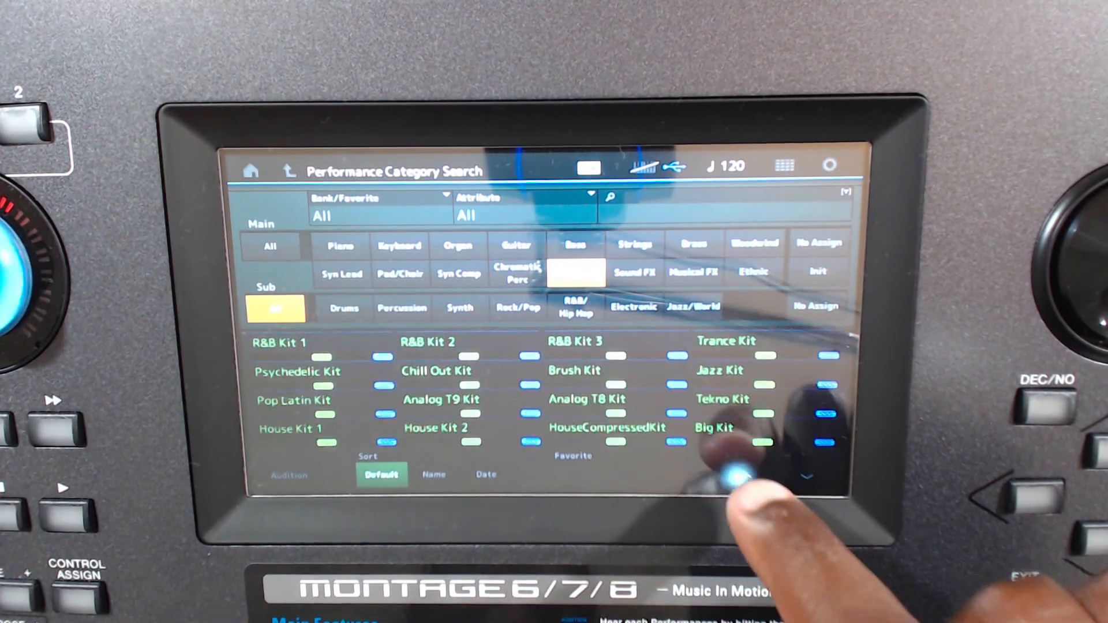
{"action": "left_click", "coordinate": [762, 405]}
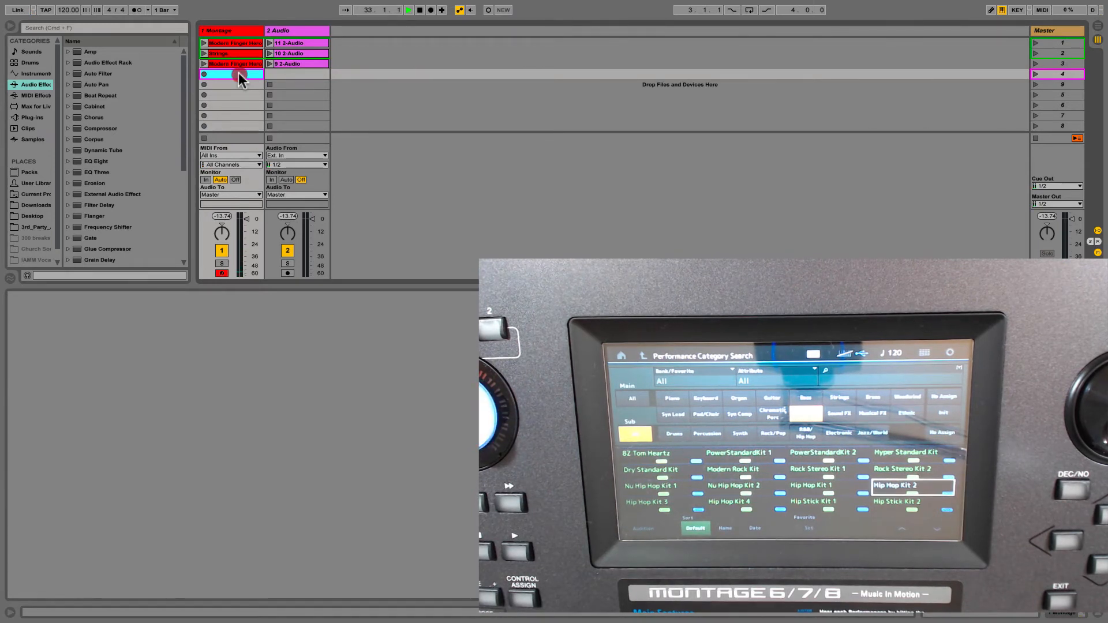
Create an empty MIDI clip in the Montage track's fourth slot with a two-bar length and program-change Bank 64
{"action": "double_click", "coordinate": [238, 72]}
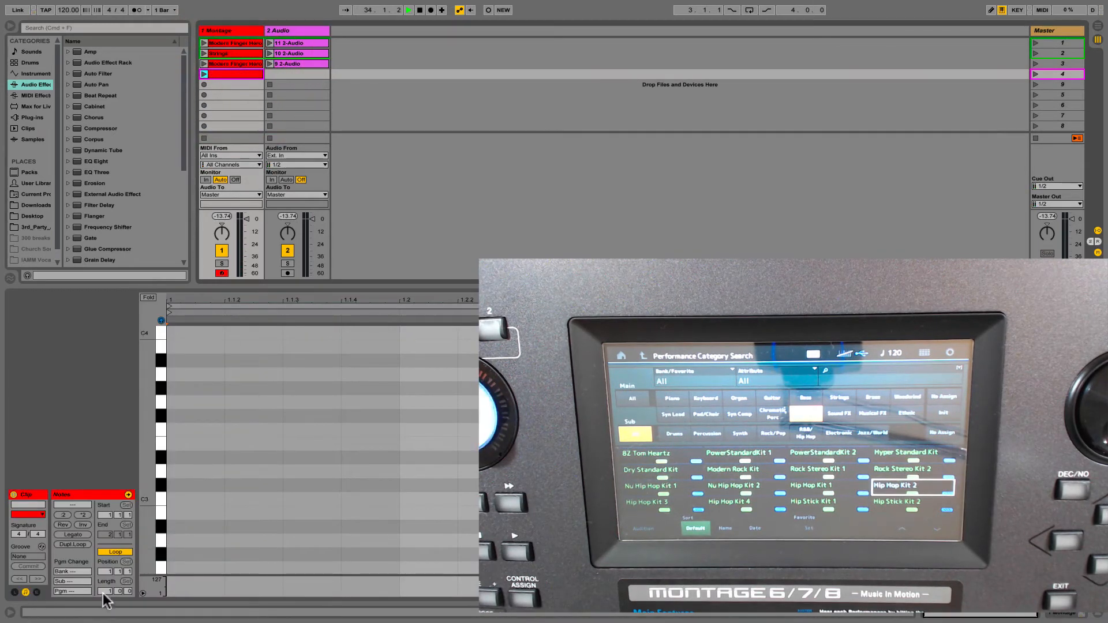
{"action": "type", "text": "2"}
{"action": "key", "text": "Return"}
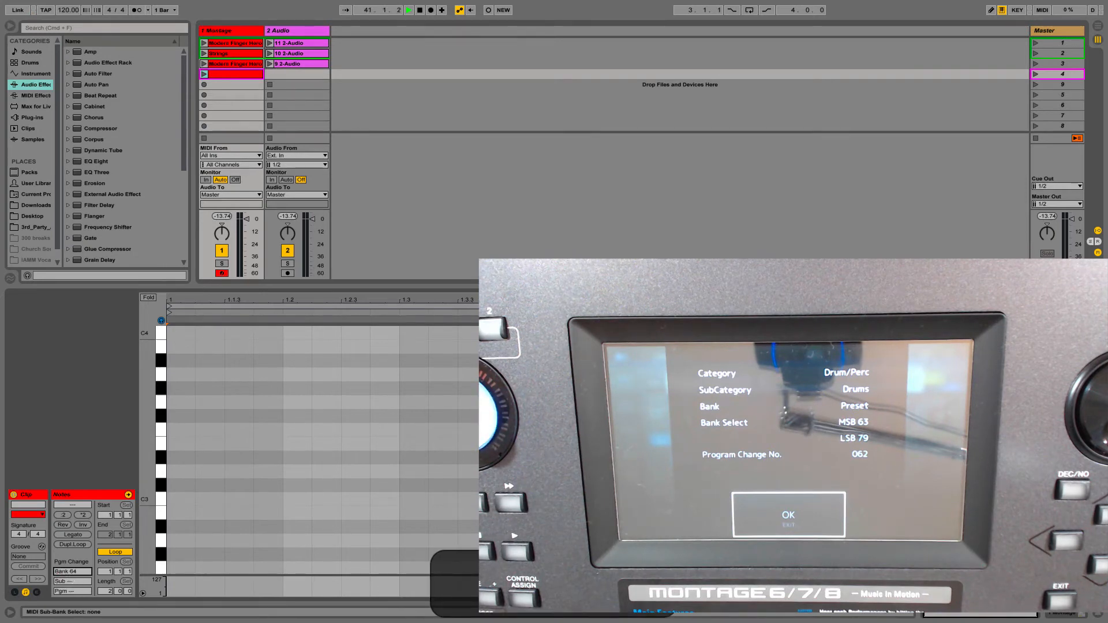
Set the drum clip's program change to Sub 80 and Pgm 62
{"action": "left_click", "coordinate": [70, 583]}
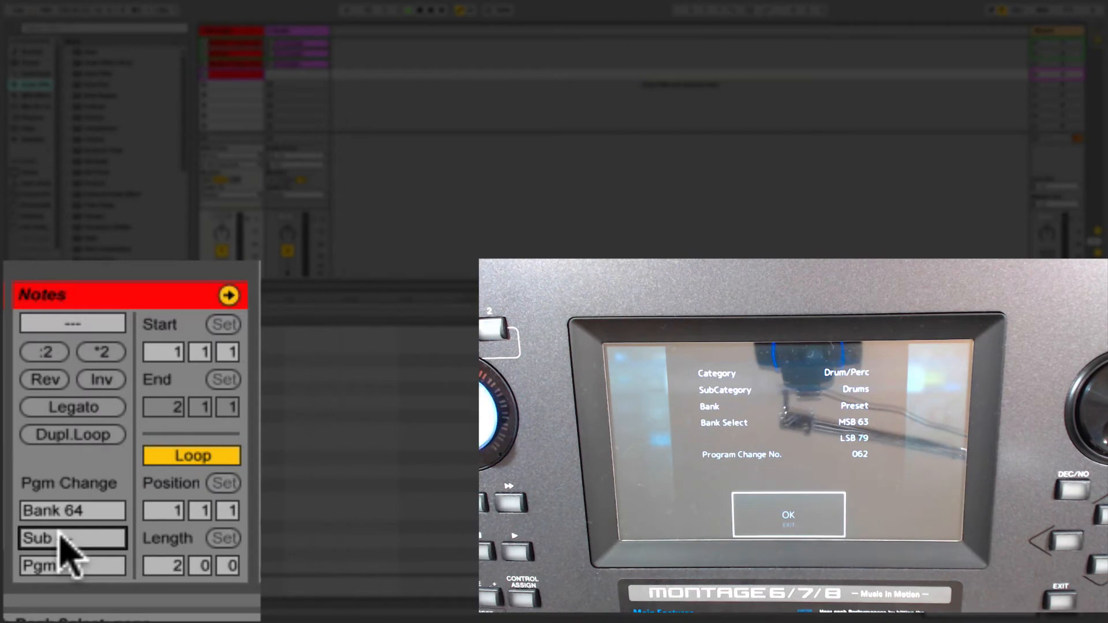
{"action": "type", "text": "80"}
{"action": "left_click", "coordinate": [81, 566]}
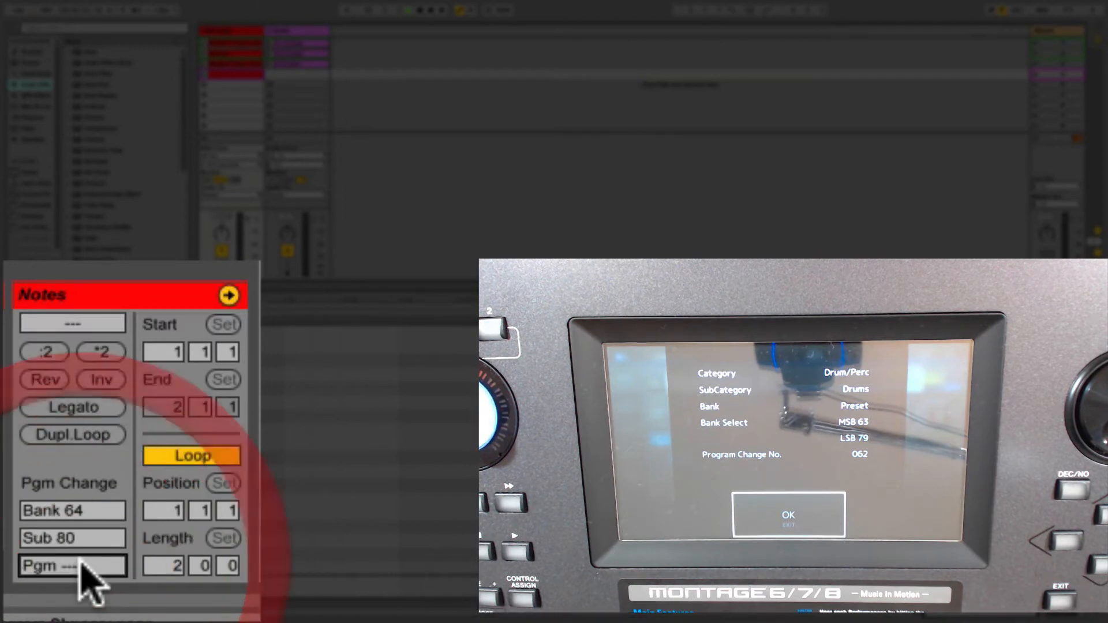
{"action": "type", "text": "62"}
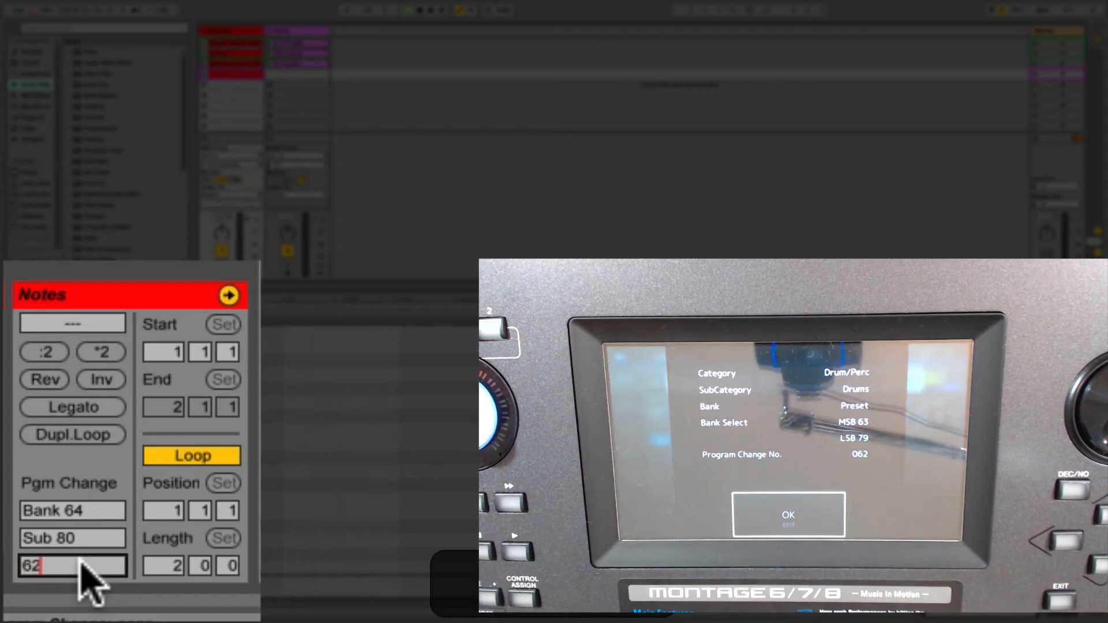
{"action": "key", "text": "Return"}
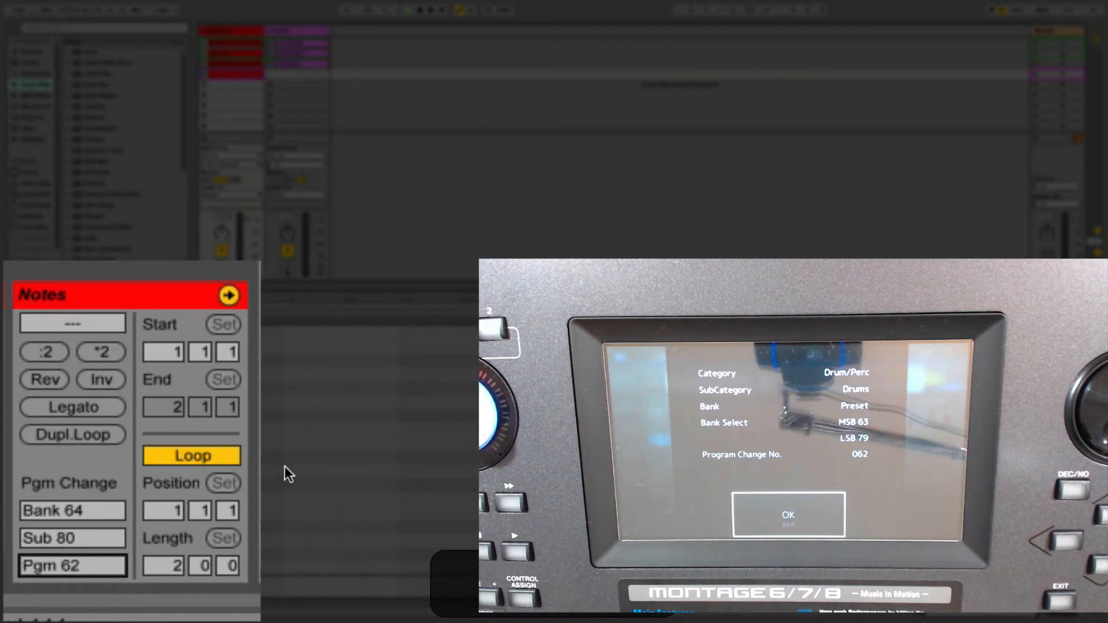
Add C1 notes at 1.1.1 and 1.3.3 and a C#1 note at 1.4 in the drum clip
{"action": "scroll", "coordinate": [177, 465], "scroll_direction": "down", "scroll_amount": 5}
{"action": "scroll", "coordinate": [176, 465], "scroll_direction": "down", "scroll_amount": 5}
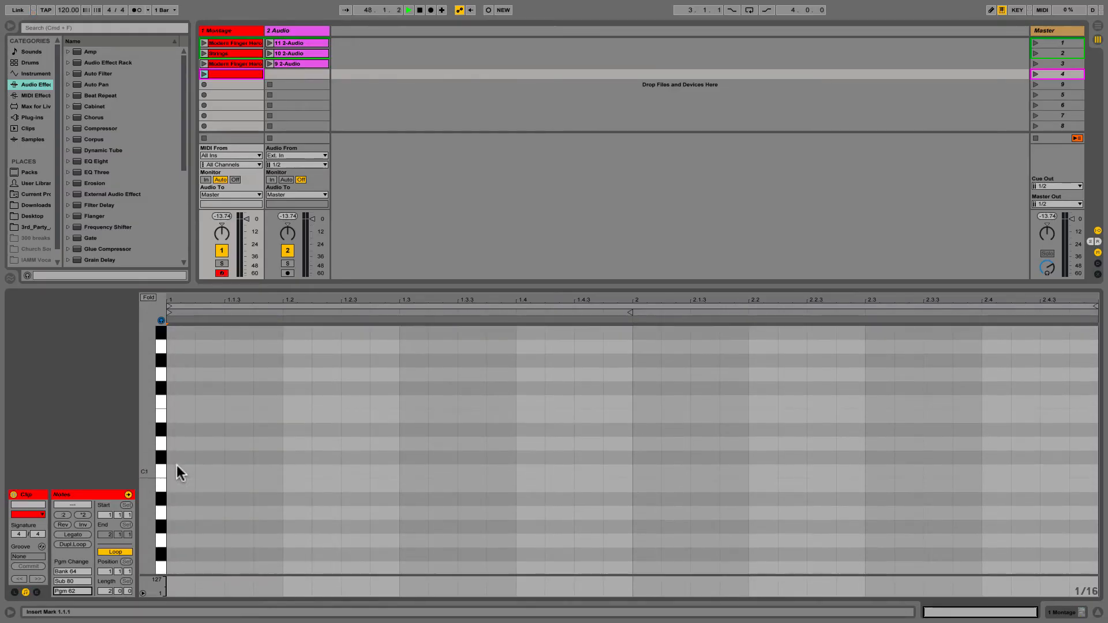
{"action": "double_click", "coordinate": [182, 470]}
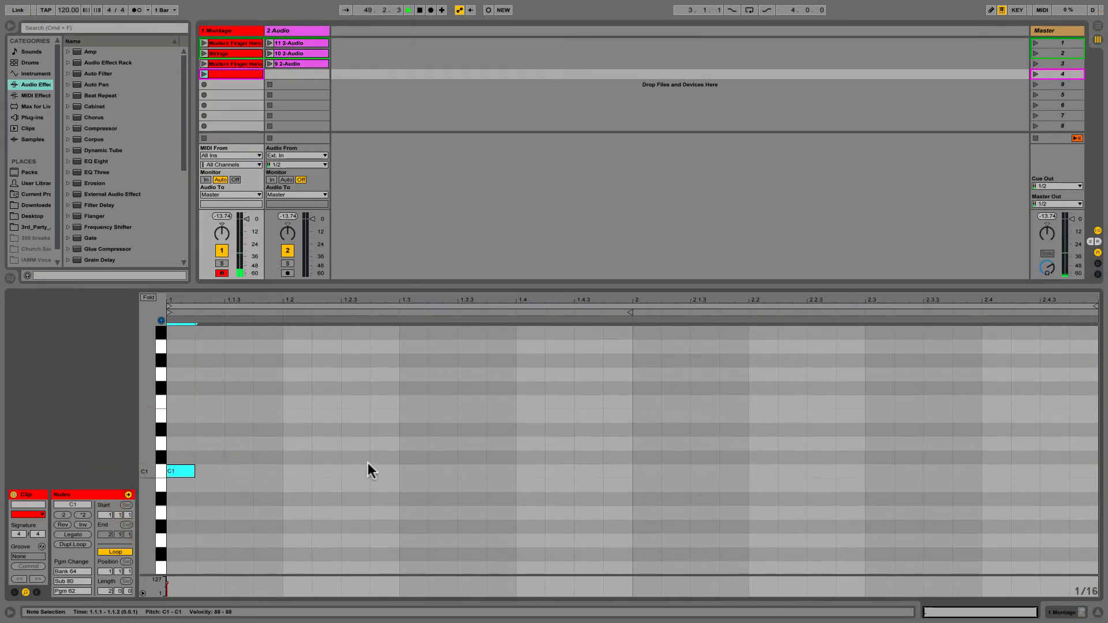
{"action": "double_click", "coordinate": [471, 471]}
{"action": "double_click", "coordinate": [532, 443]}
{"action": "key", "text": "Up"}
{"action": "key", "text": "Down"}
{"action": "key", "text": "Down"}
Shift the second C1 note to 1.2.3, and move the C#1 note to 1.3 and raise it to E1
{"action": "left_click", "coordinate": [471, 470]}
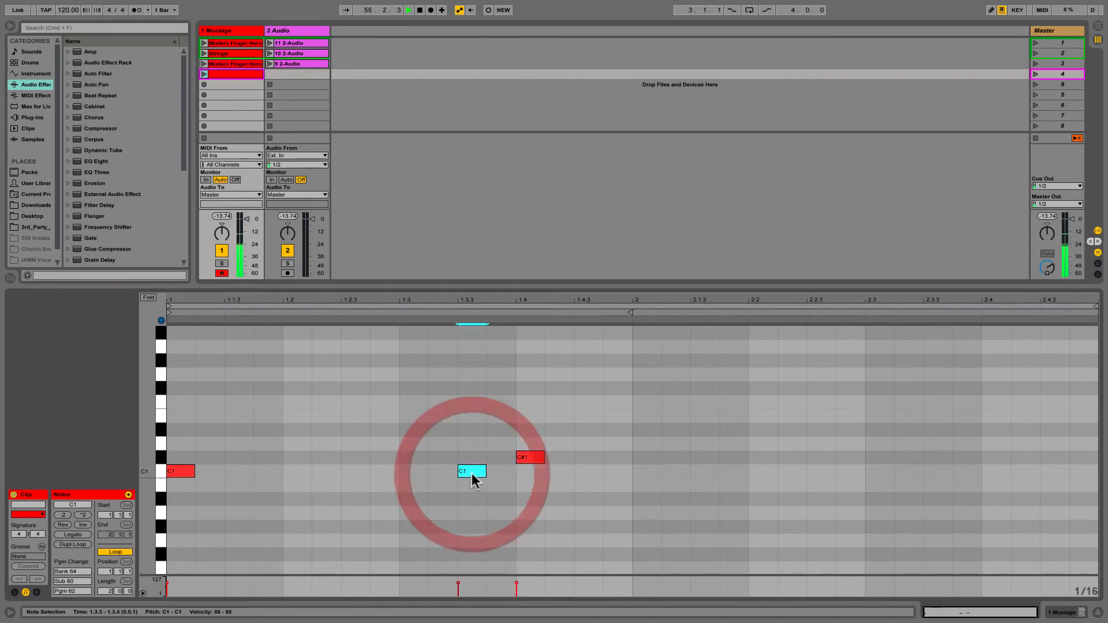
{"action": "key", "text": "Left"}
{"action": "key", "text": "Left"}
{"action": "key", "text": "Left"}
{"action": "key", "text": "Left"}
{"action": "left_click", "coordinate": [536, 452]}
{"action": "key", "text": "Left"}
{"action": "key", "text": "Left"}
{"action": "key", "text": "Left"}
{"action": "key", "text": "Left"}
{"action": "key", "text": "Up"}
{"action": "key", "text": "Up"}
{"action": "key", "text": "Up"}
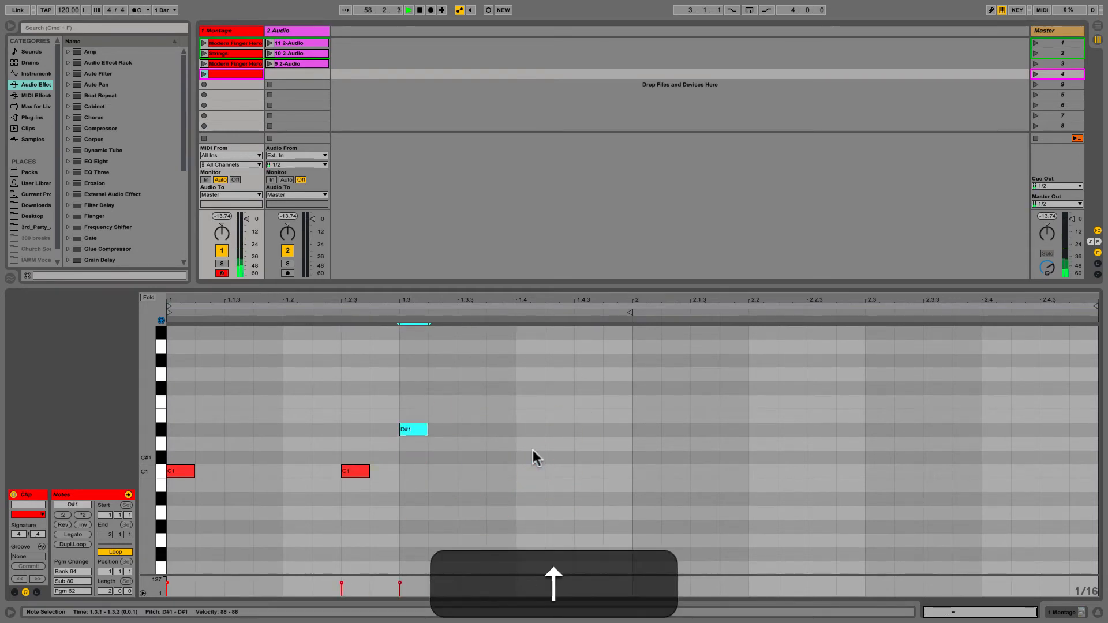
Launch the drum clip while adding C1 notes at 1.4.3, 2.1, 2.2 and 2.2.3 and an E1 note at 2.3
{"action": "double_click", "coordinate": [589, 471]}
{"action": "double_click", "coordinate": [647, 471]}
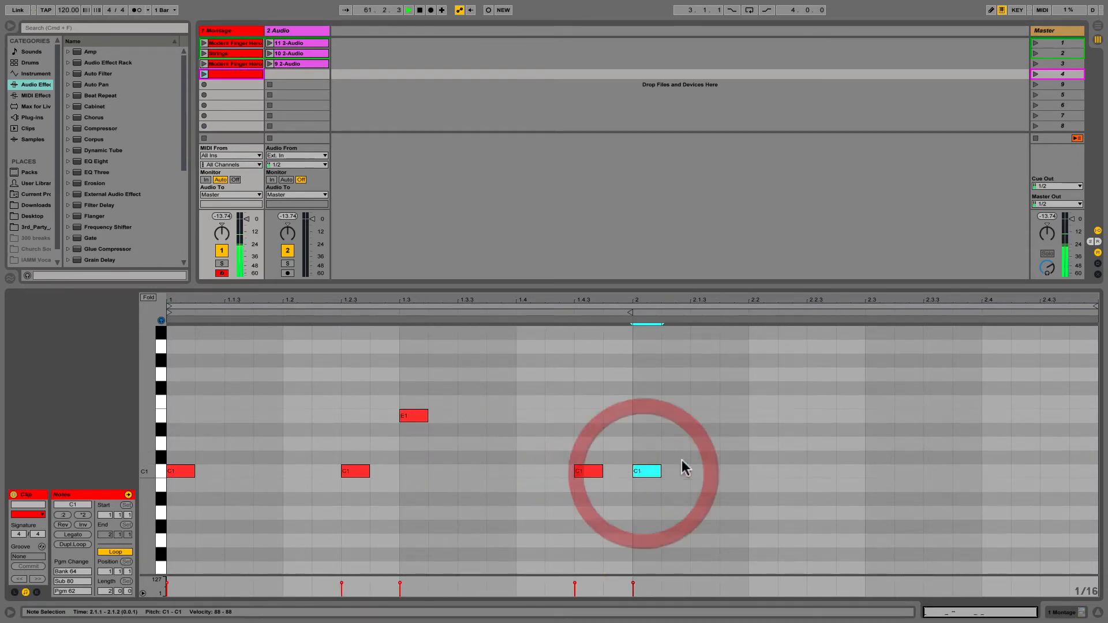
{"action": "left_click", "coordinate": [204, 74]}
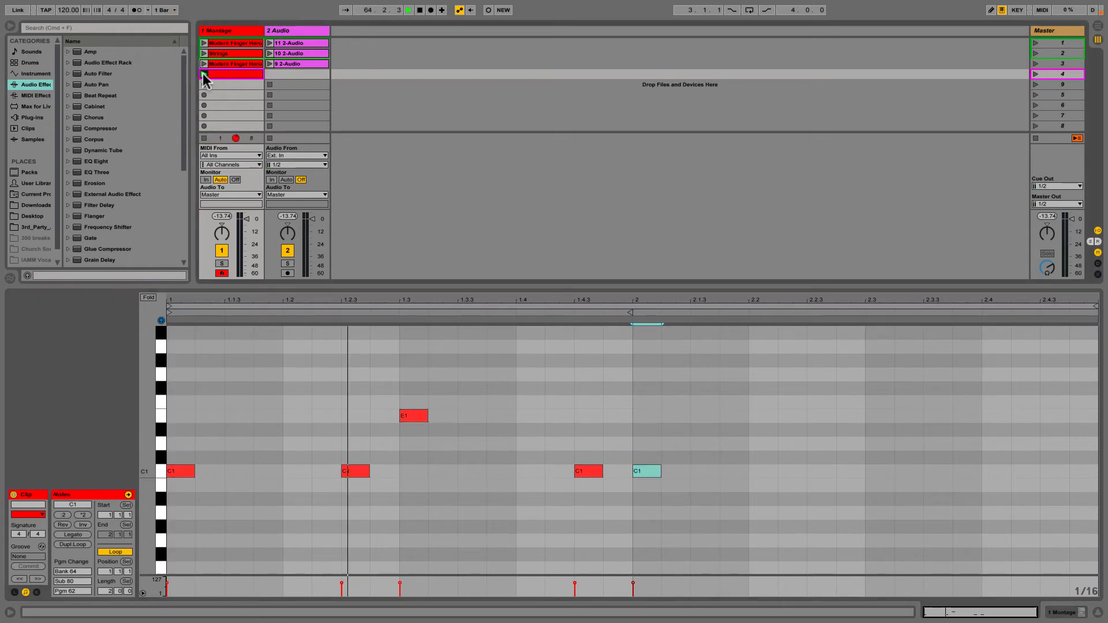
{"action": "double_click", "coordinate": [757, 471]}
{"action": "double_click", "coordinate": [824, 471]}
{"action": "double_click", "coordinate": [880, 416]}
Add tom notes at the end of bar 2: G1 at 2.4 and A1 at 2.4.3
{"action": "double_click", "coordinate": [1053, 388]}
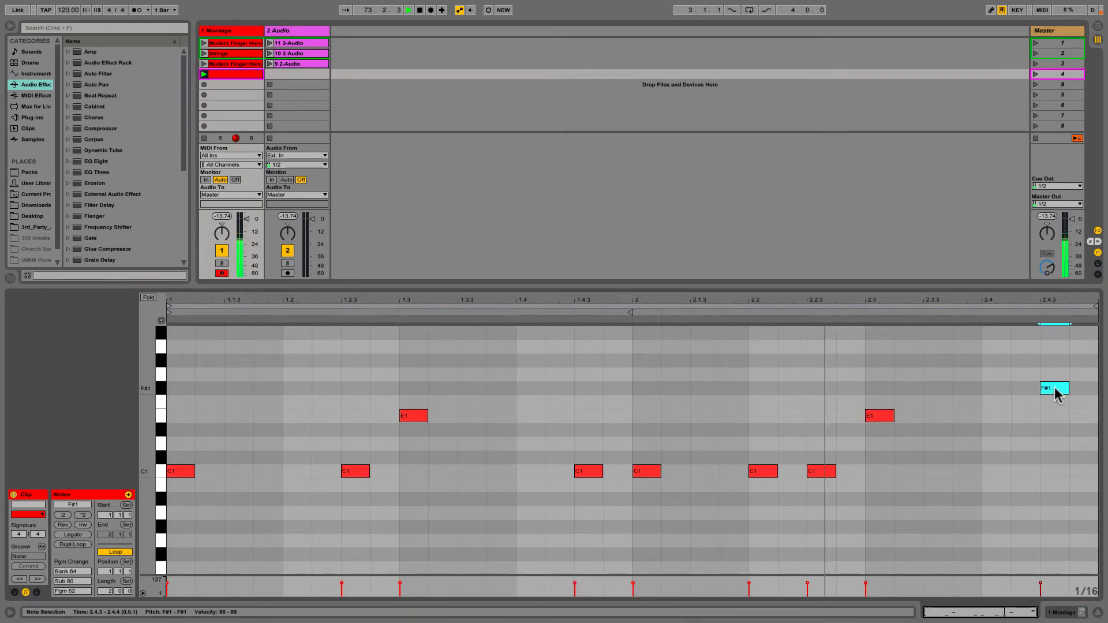
{"action": "key", "text": "Up"}
{"action": "key", "text": "Left"}
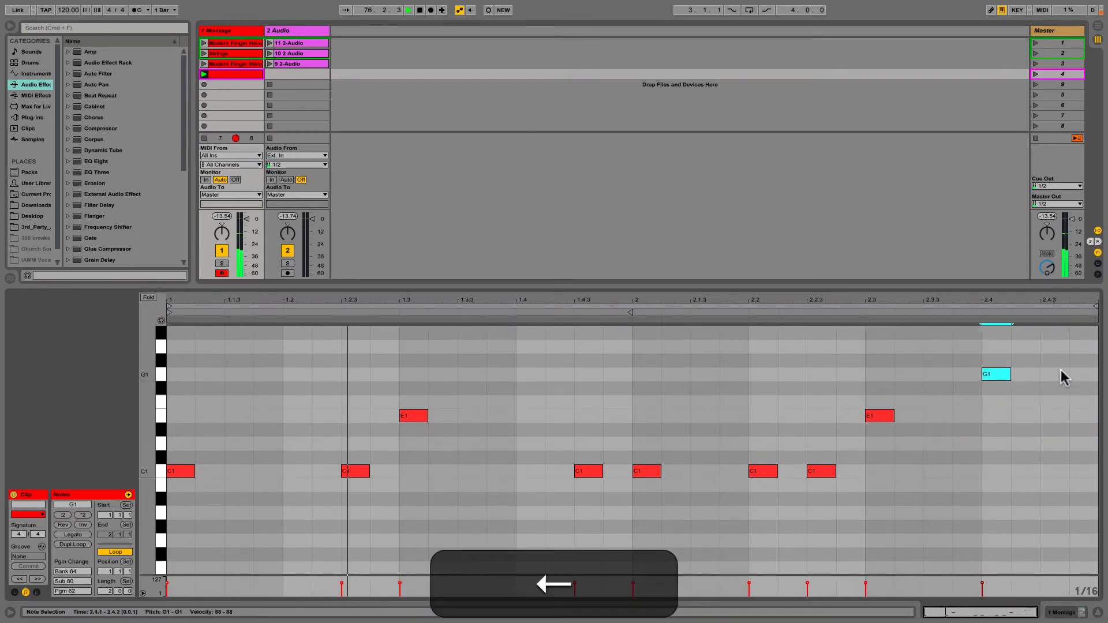
{"action": "double_click", "coordinate": [1065, 394]}
{"action": "key", "text": "Up"}
{"action": "key", "text": "Up"}
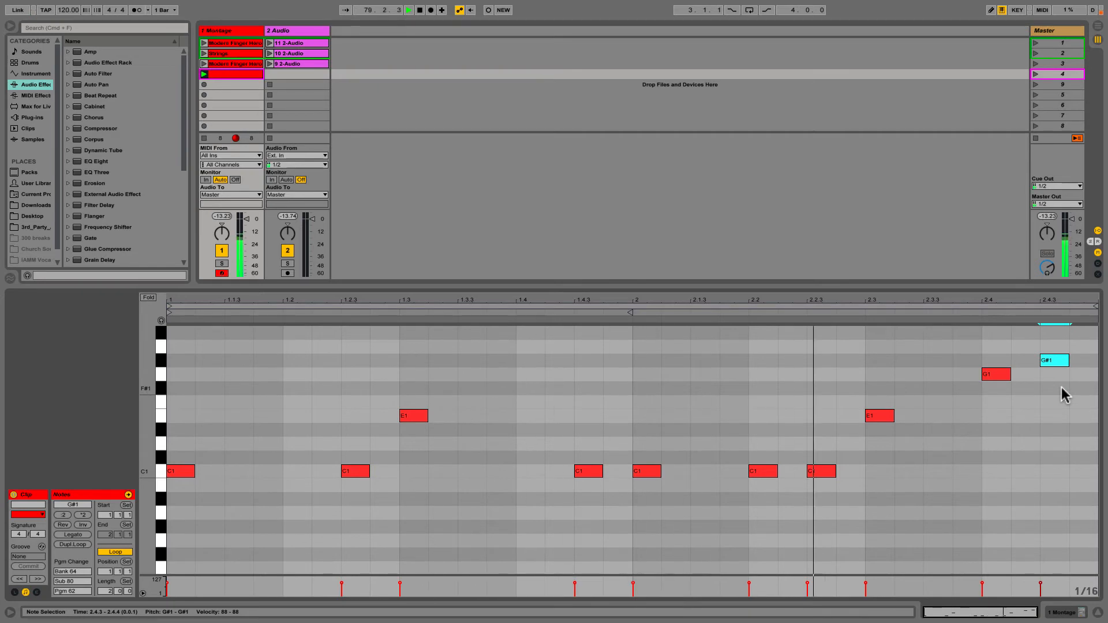
{"action": "key", "text": "Up"}
{"action": "key", "text": "Down"}
{"action": "key", "text": "Up"}
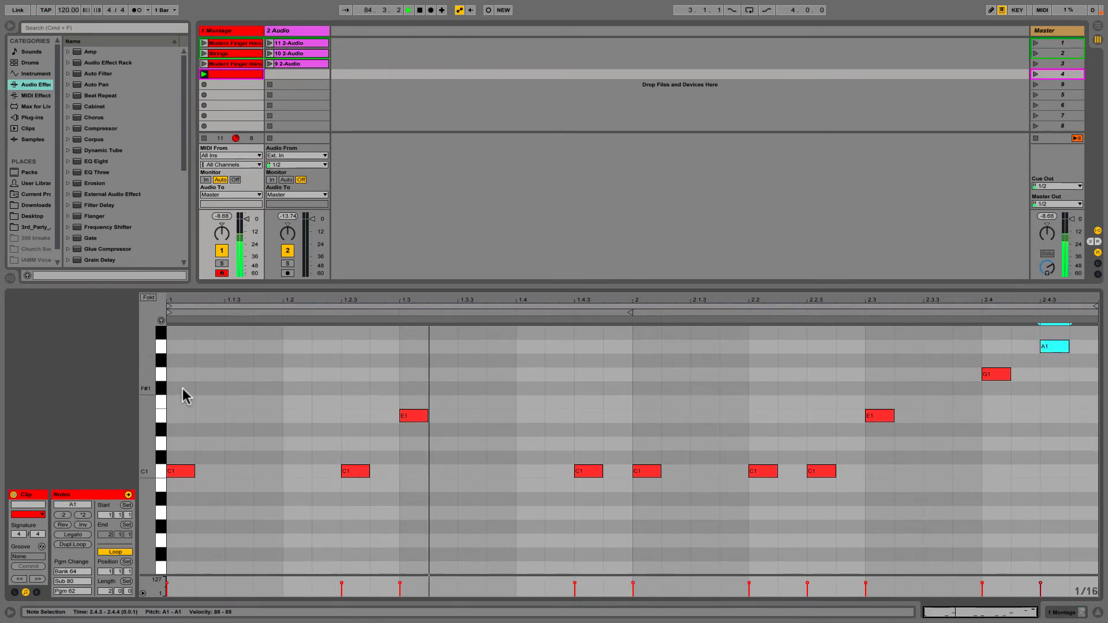
Add sixteenth hi-hat notes on F#1 at 1.1.1 and 1.1.2, and lower the second one's velocity to 53
{"action": "double_click", "coordinate": [183, 388]}
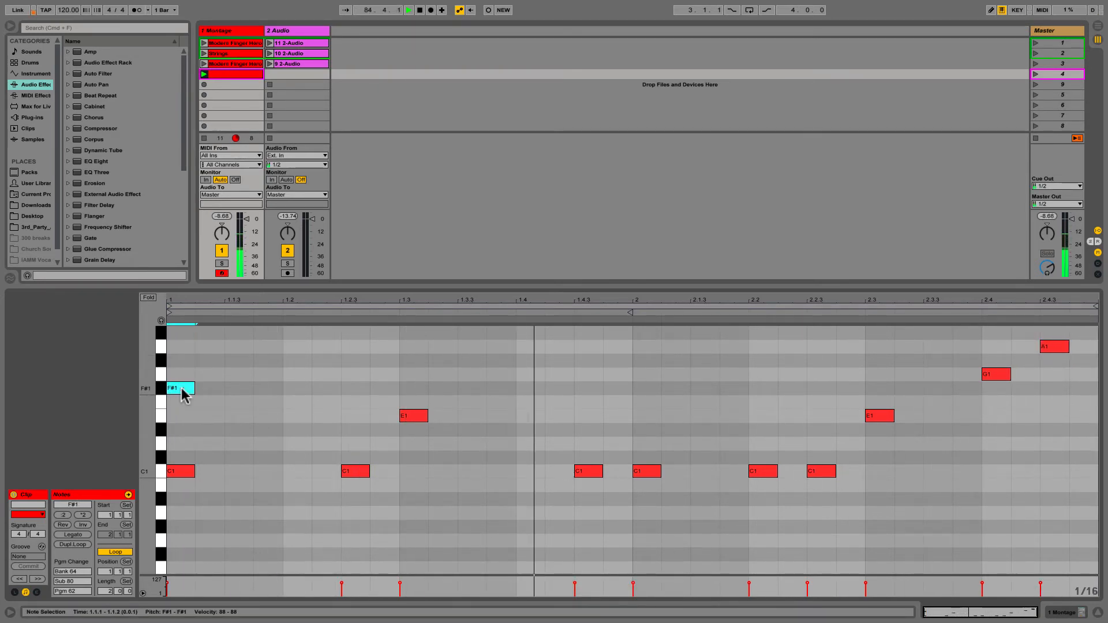
{"action": "double_click", "coordinate": [215, 388]}
{"action": "left_click_drag", "start_coordinate": [214, 388], "coordinate": [214, 387]}
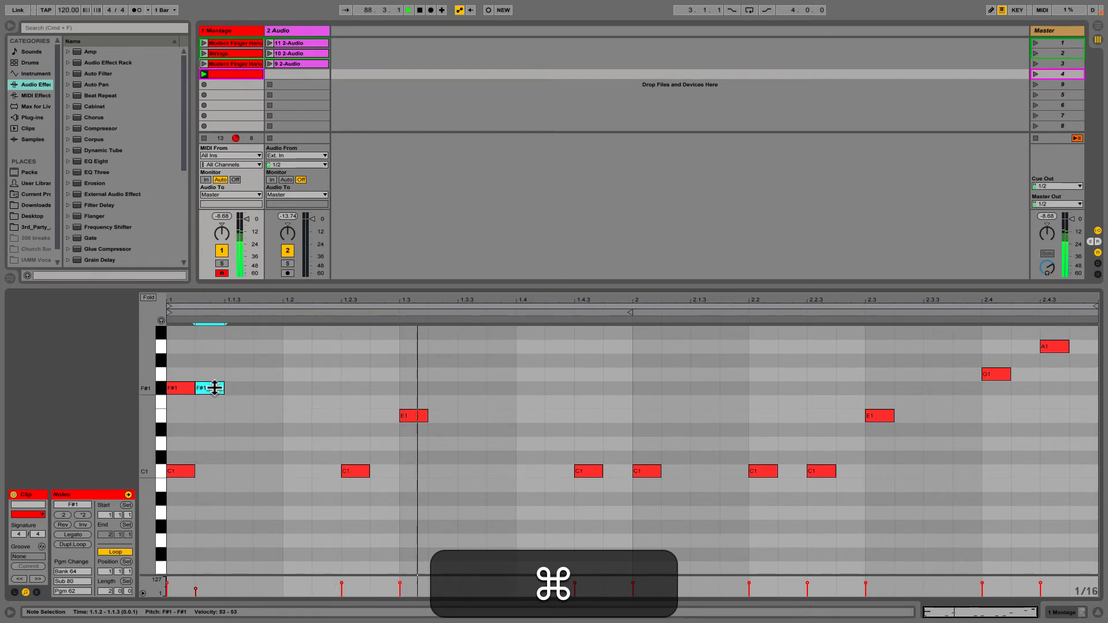
Duplicate the pair of sixteenth F#1 notes repeatedly until they fill bar 1 up to beat 1.4
{"action": "left_click_drag", "start_coordinate": [213, 366], "coordinate": [149, 408]}
{"action": "key", "text": "super+d"}
{"action": "key", "text": "super+d"}
{"action": "key", "text": "super+d"}
{"action": "key", "text": "super+d"}
{"action": "key", "text": "super+d"}
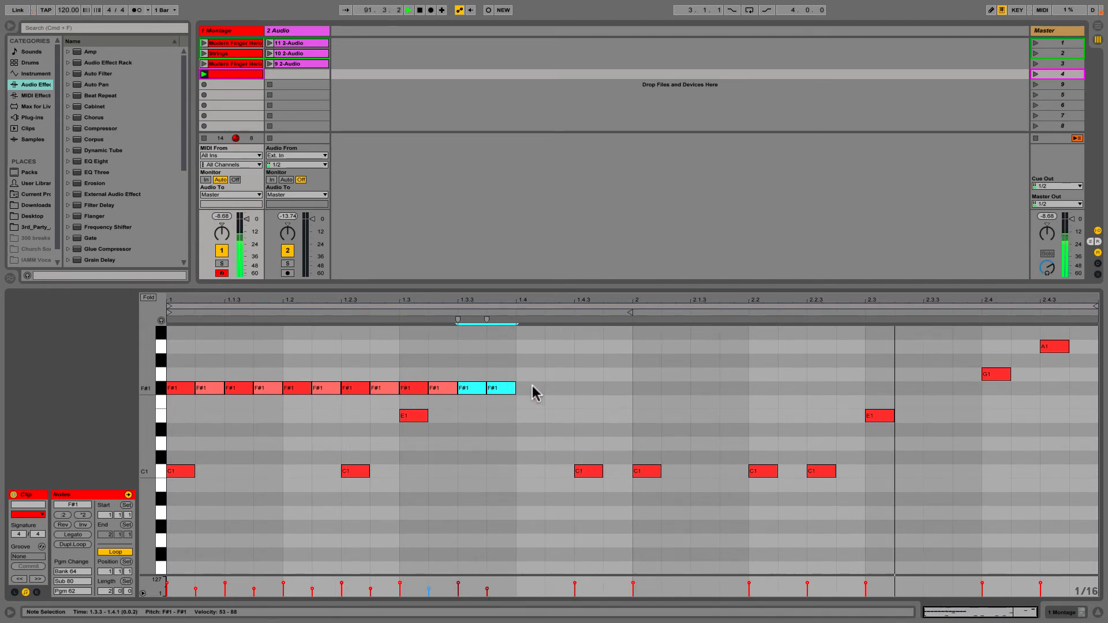
On a 1/8 grid, draw F#1 notes at 2.1 and 2.1.3, duplicate the pair up to beat 2.4, and stop playback
{"action": "key", "text": "super+2"}
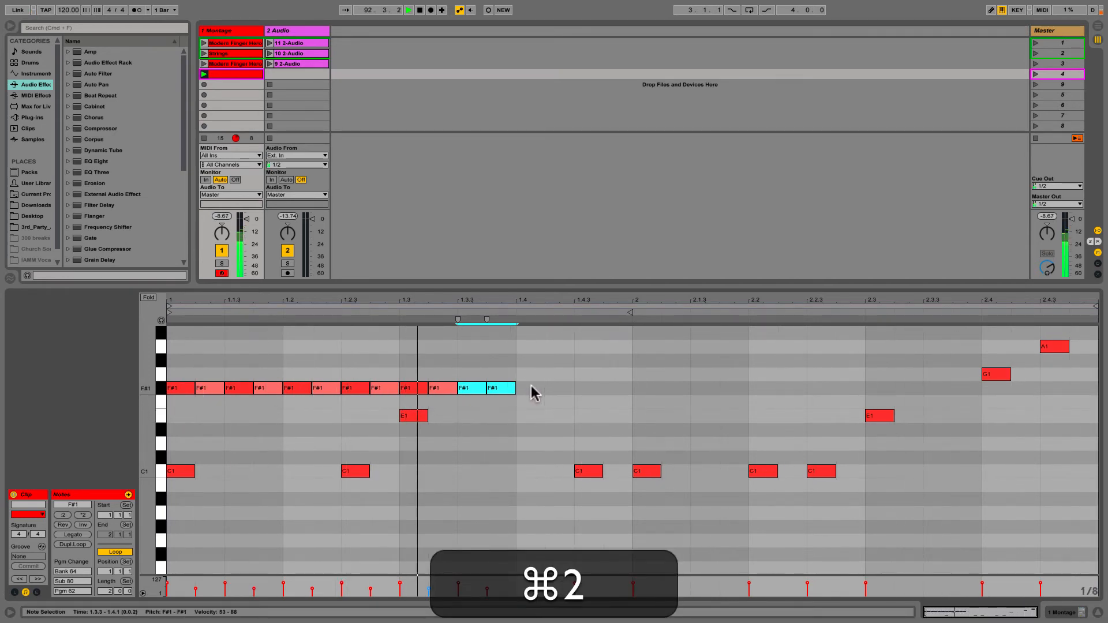
{"action": "key", "text": "b"}
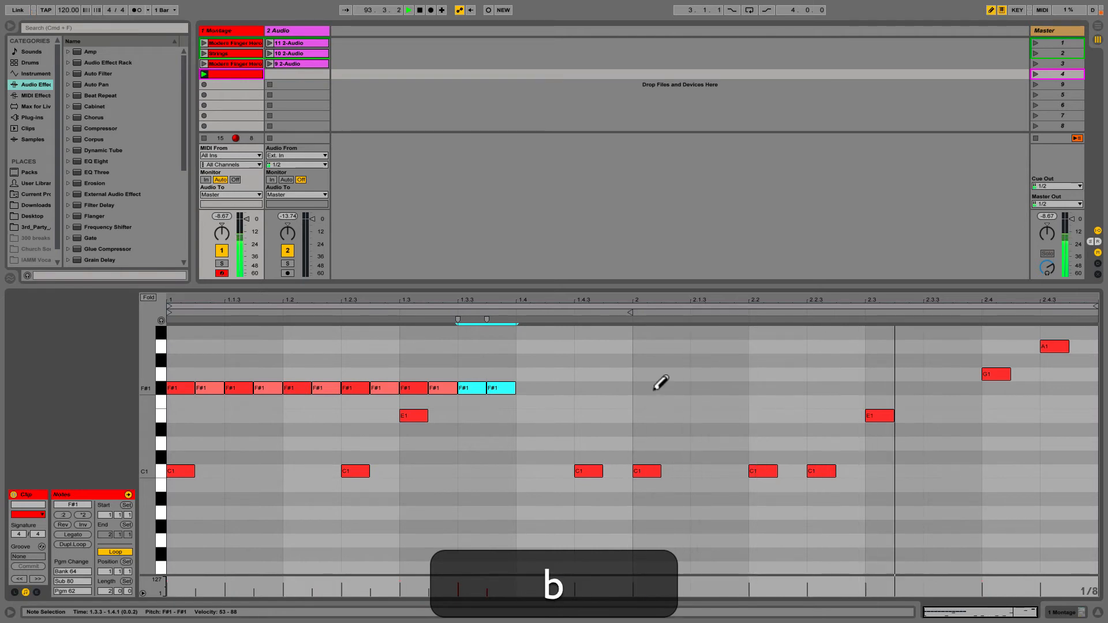
{"action": "left_click", "coordinate": [652, 388]}
{"action": "left_click", "coordinate": [730, 388]}
{"action": "mouse_move", "coordinate": [658, 388]}
{"action": "left_mouse_down"}
{"action": "mouse_move", "coordinate": [663, 361]}
{"action": "mouse_move", "coordinate": [719, 404]}
{"action": "left_mouse_up"}
{"action": "key", "text": "super+b"}
{"action": "key", "text": "super+d"}
{"action": "key", "text": "super+d"}
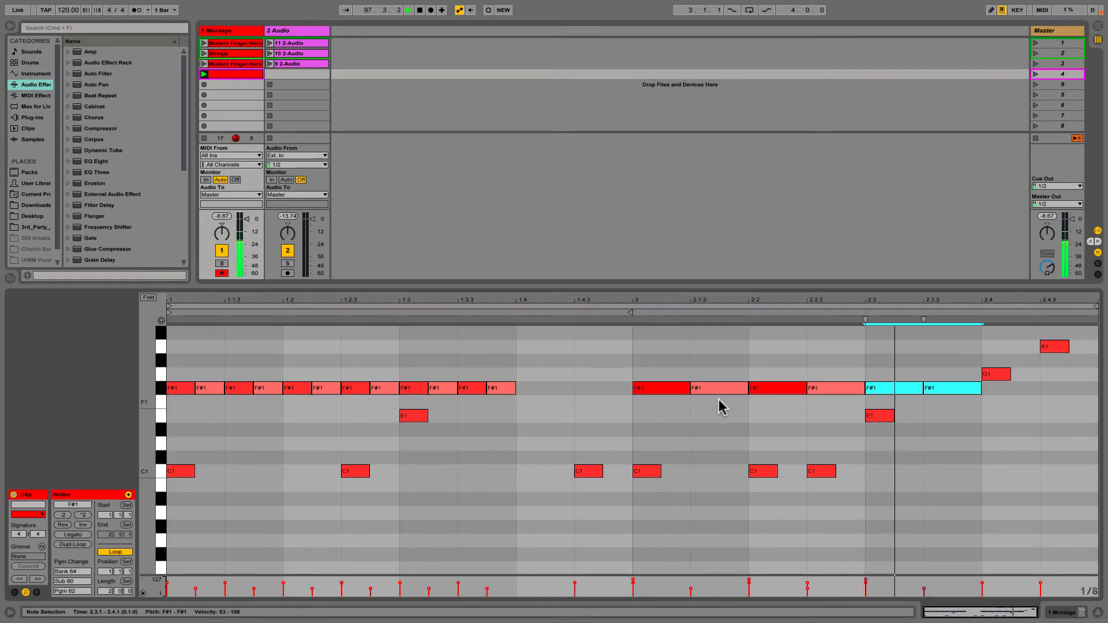
{"action": "key", "text": "space"}
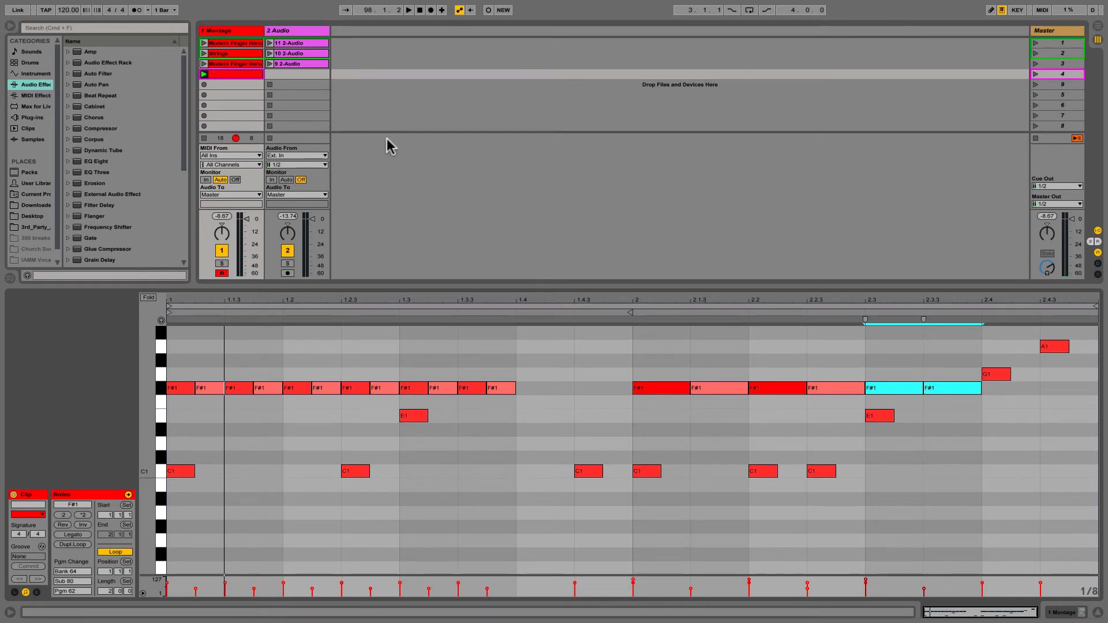
Rename the audio track's first clip as GTR and its third clip as GTR Auto
{"action": "left_click", "coordinate": [300, 43]}
{"action": "key", "text": "super+r"}
{"action": "key", "text": "shift+super+r"}
{"action": "type", "text": "GTR"}
{"action": "key", "text": "shift+Return"}
{"action": "left_click", "coordinate": [297, 63]}
{"action": "key", "text": "super+r"}
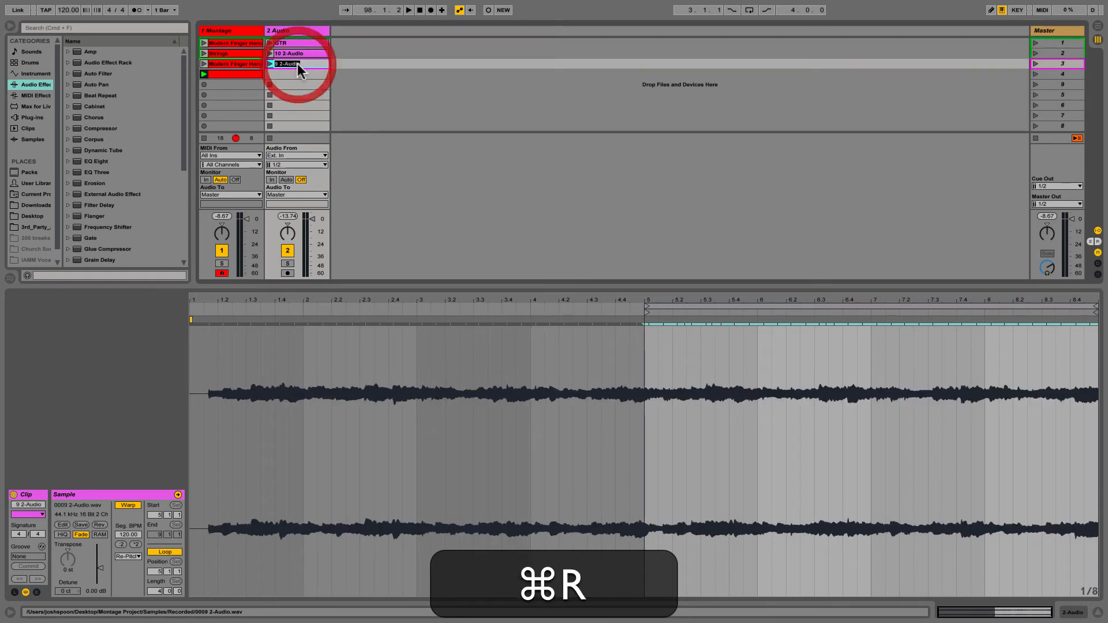
{"action": "type", "text": "GTR"}
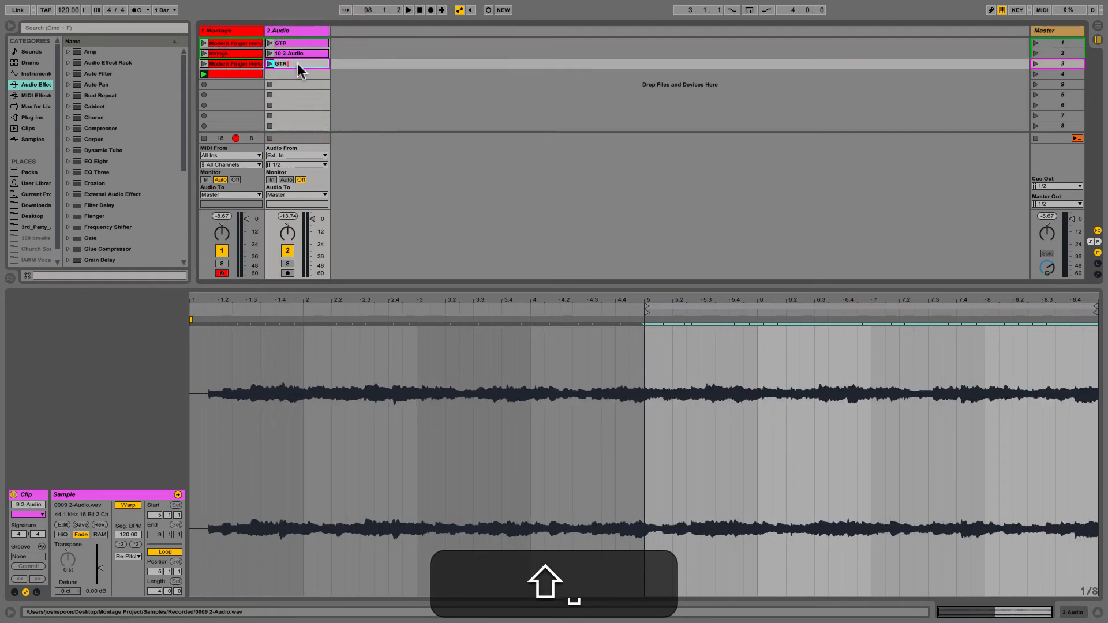
{"action": "type", "text": " Auto"}
{"action": "key", "text": "Return"}
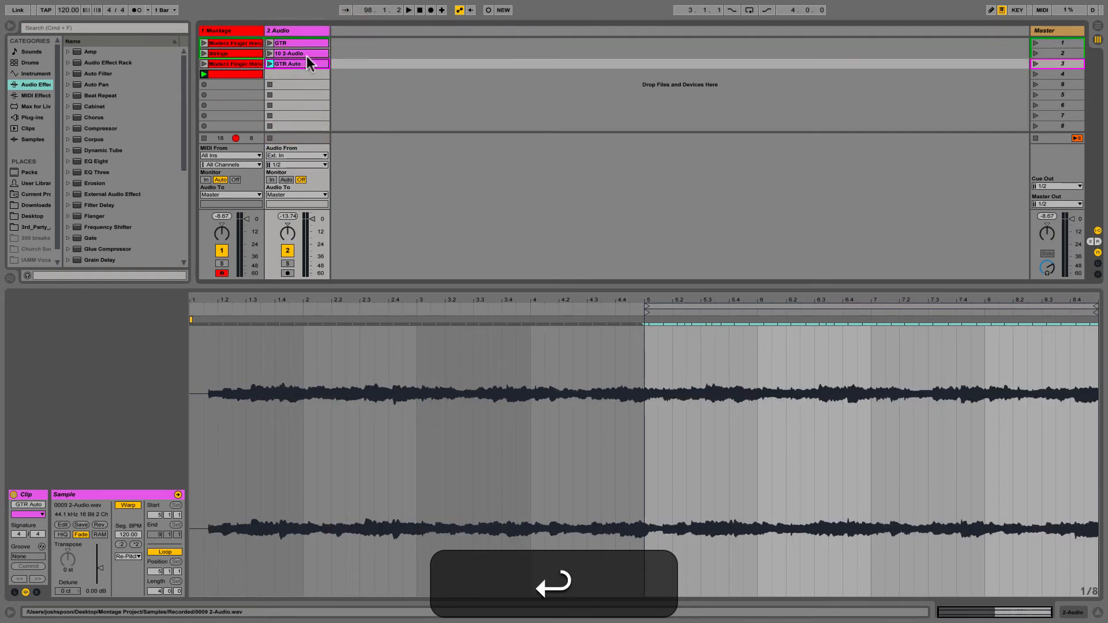
Rename the audio track's second clip as Strings
{"action": "left_click", "coordinate": [309, 53]}
{"action": "key", "text": "super+r"}
{"action": "type", "text": "Str"}
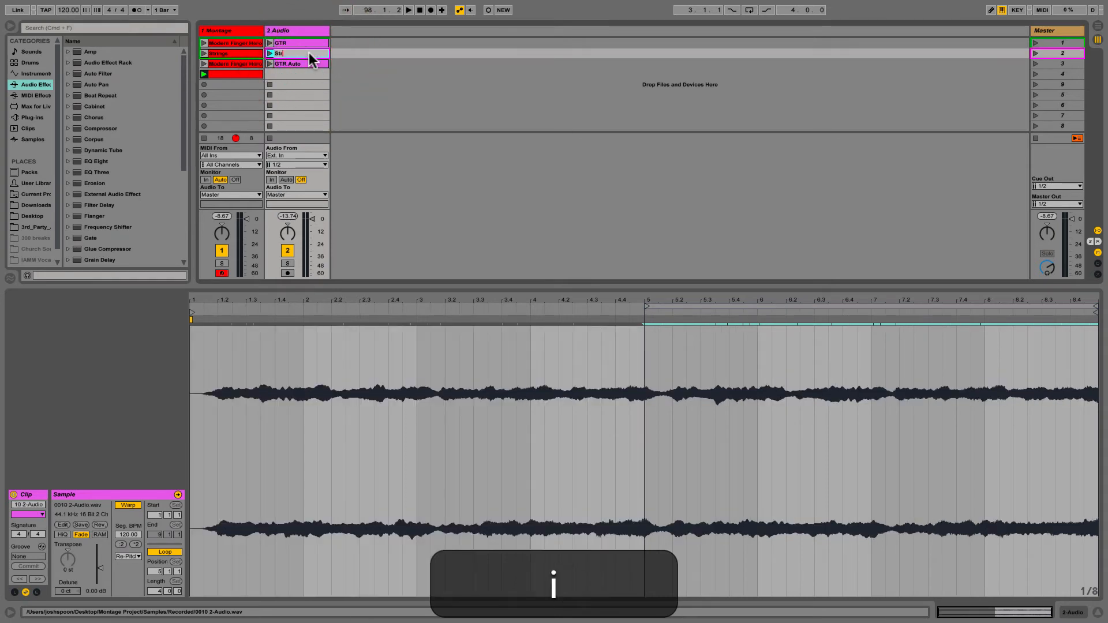
{"action": "key", "text": "Return"}
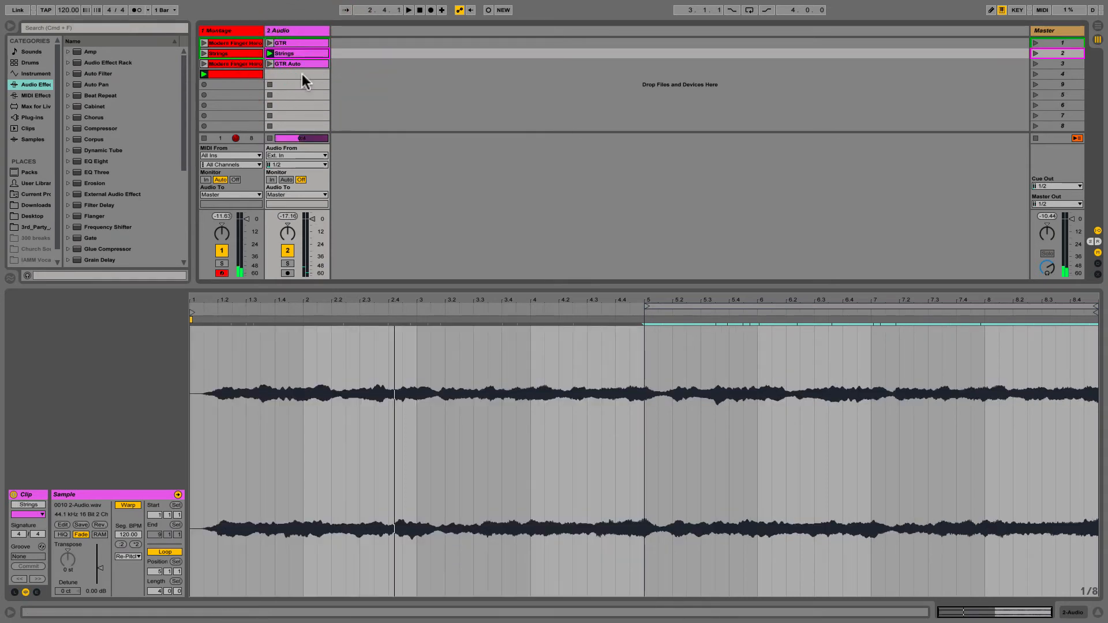
Arm the audio track and launch scene 4 to record the drum clip as audio
{"action": "right_click", "coordinate": [302, 76]}
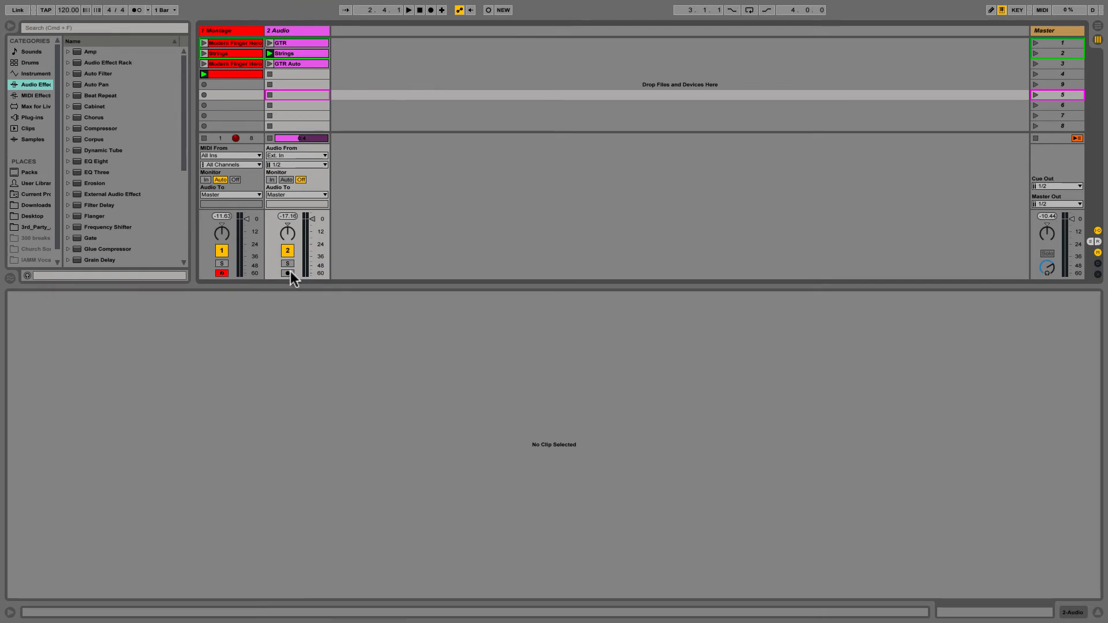
{"action": "left_click", "coordinate": [287, 272]}
{"action": "left_click", "coordinate": [1036, 74]}
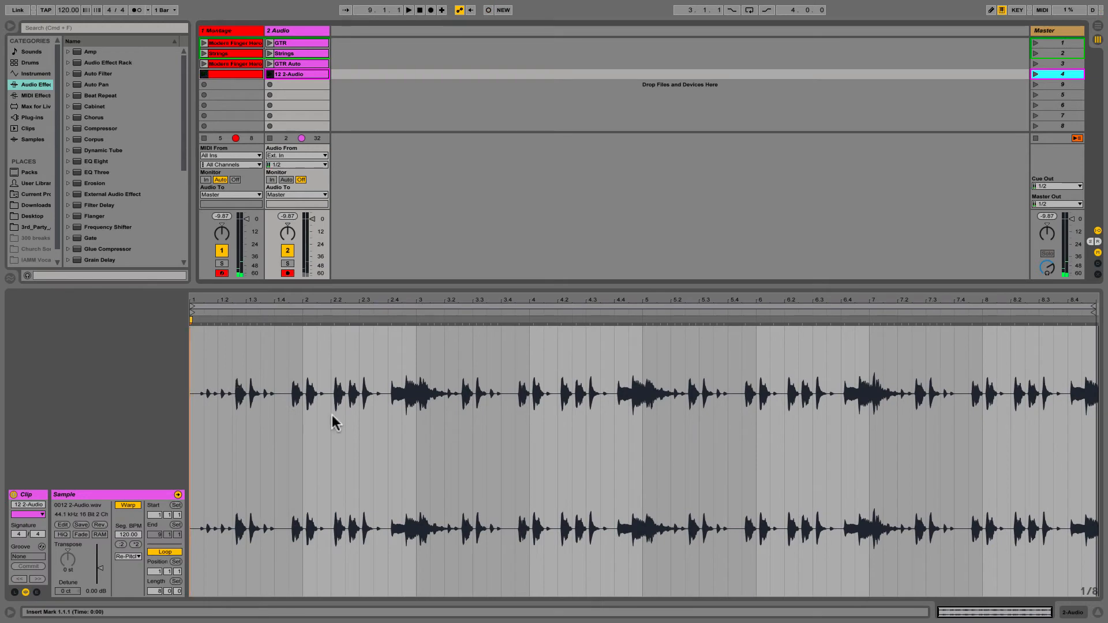
Select a two-bar section of the recorded drum audio clip and set the loop to it
{"action": "left_click", "coordinate": [331, 414]}
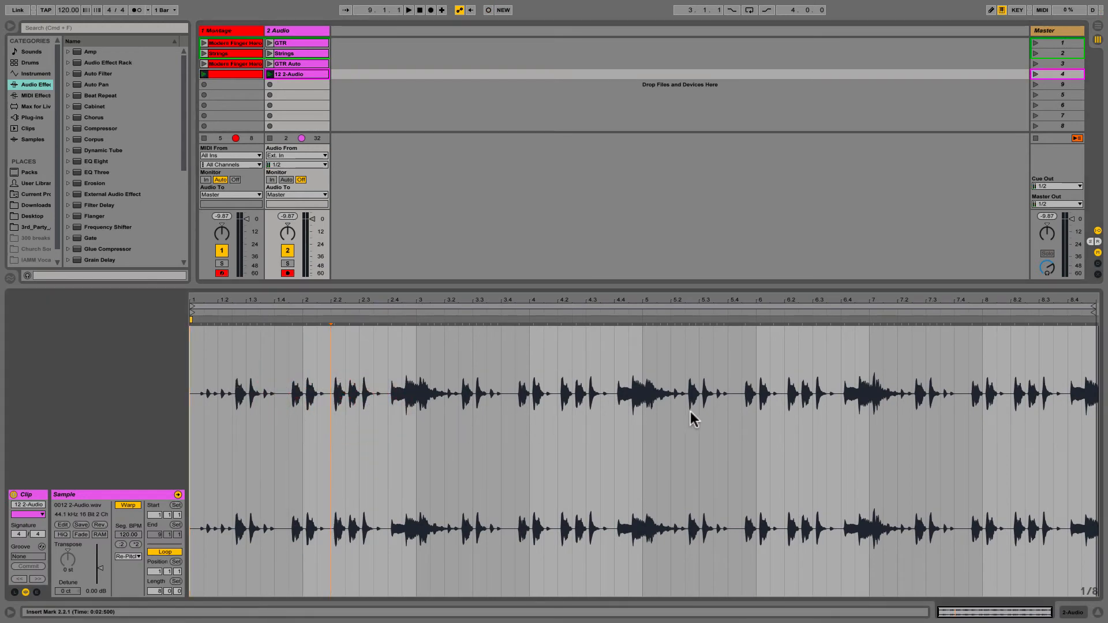
{"action": "mouse_move", "coordinate": [758, 426]}
{"action": "left_mouse_down"}
{"action": "mouse_move", "coordinate": [984, 428]}
{"action": "mouse_move", "coordinate": [757, 422]}
{"action": "left_mouse_up"}
{"action": "left_click", "coordinate": [983, 423]}
{"action": "key", "text": "super+l"}
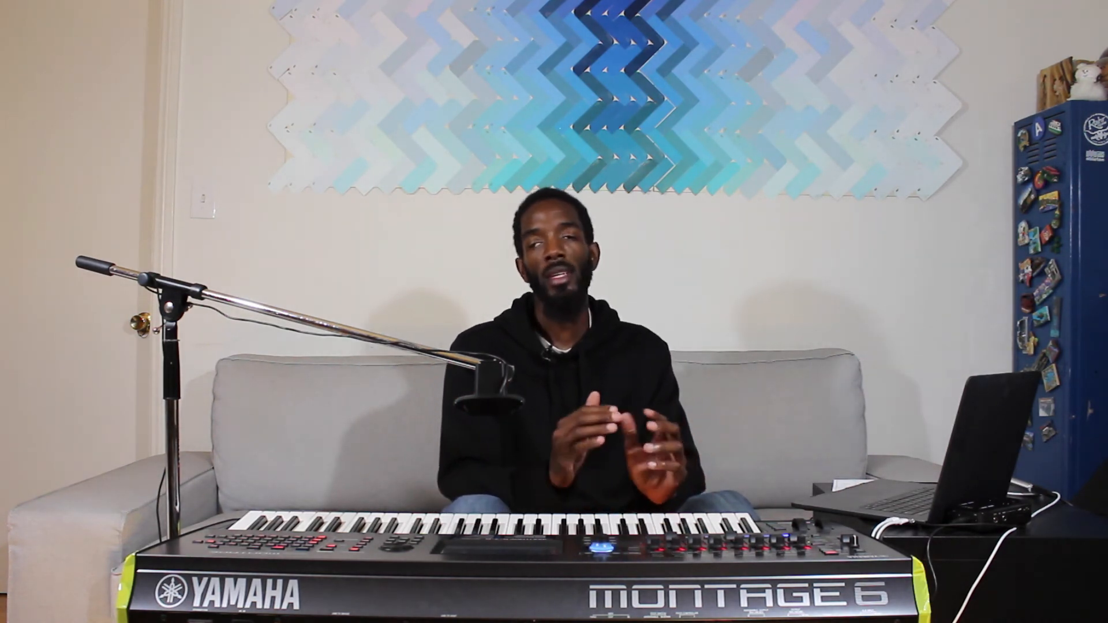
Insert two new audio tracks after the recorded audio track
{"action": "left_click", "coordinate": [308, 32]}
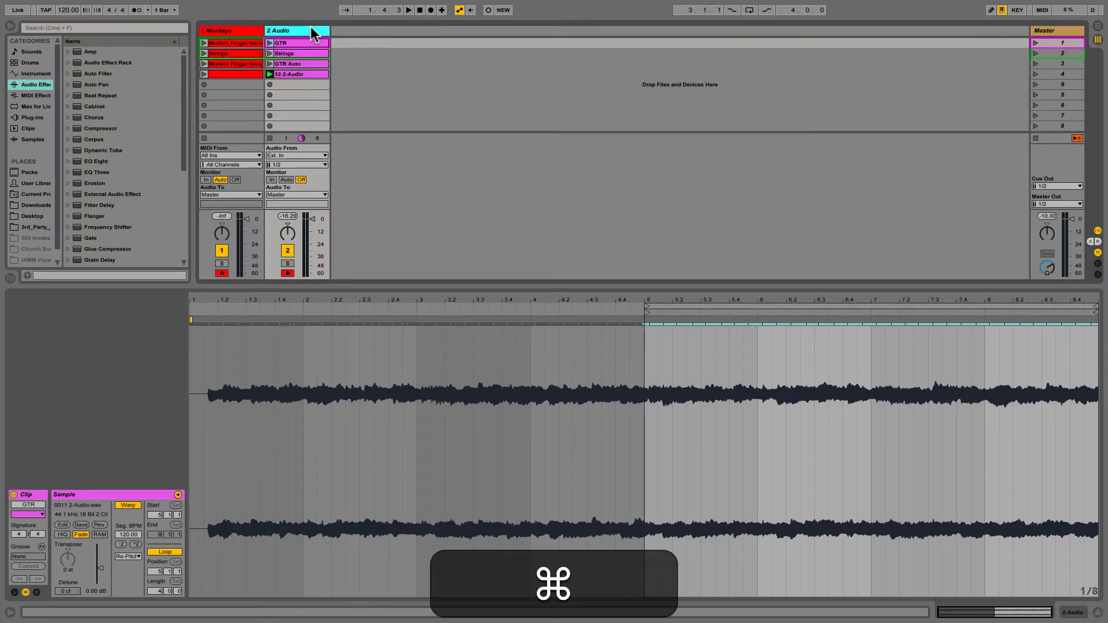
{"action": "key", "text": "super+t"}
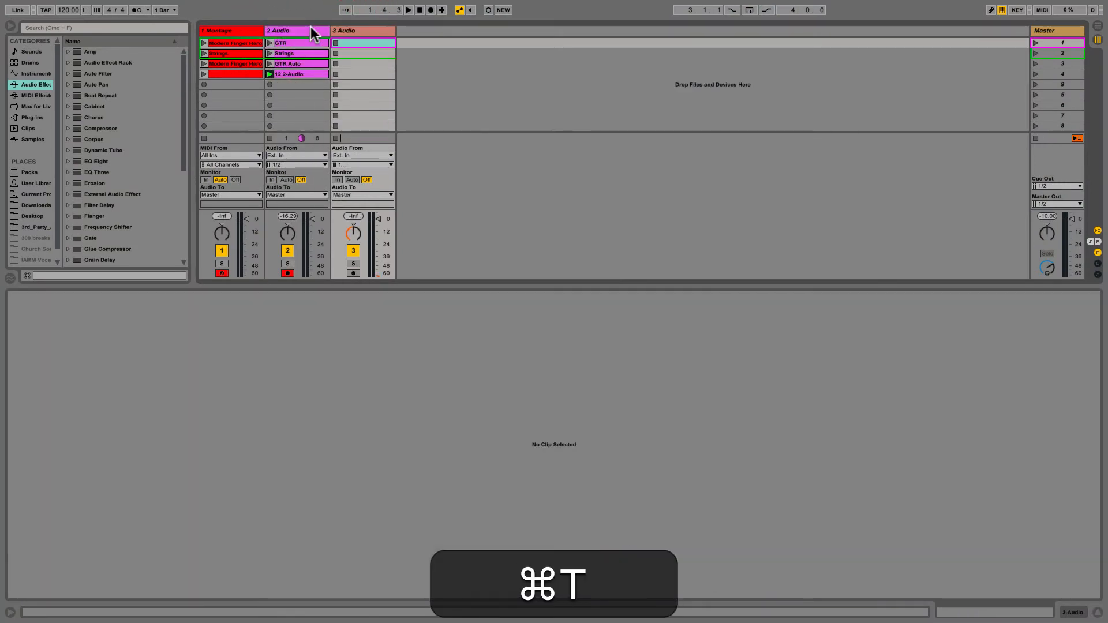
{"action": "key", "text": "super+t"}
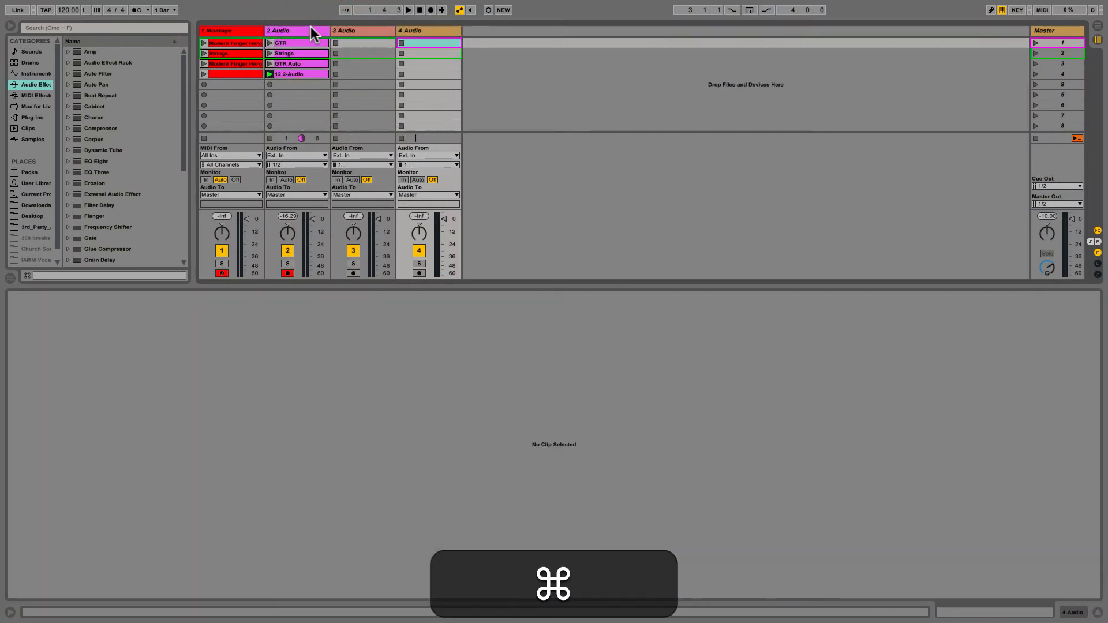
Rename the second track as "# GTR" and the third track as "# Strings"
{"action": "left_click", "coordinate": [310, 30]}
{"action": "key", "text": "super+r"}
{"action": "type", "text": "#"}
{"action": "type", "text": " G"}
{"action": "type", "text": "TR"}
{"action": "key", "text": "shift+Return"}
{"action": "left_click", "coordinate": [358, 30]}
{"action": "key", "text": "super+r"}
{"action": "type", "text": "#"}
{"action": "type", "text": " Strings"}
Rename the fourth track as "# Drums"
{"action": "left_click", "coordinate": [444, 26]}
{"action": "key", "text": "super+r"}
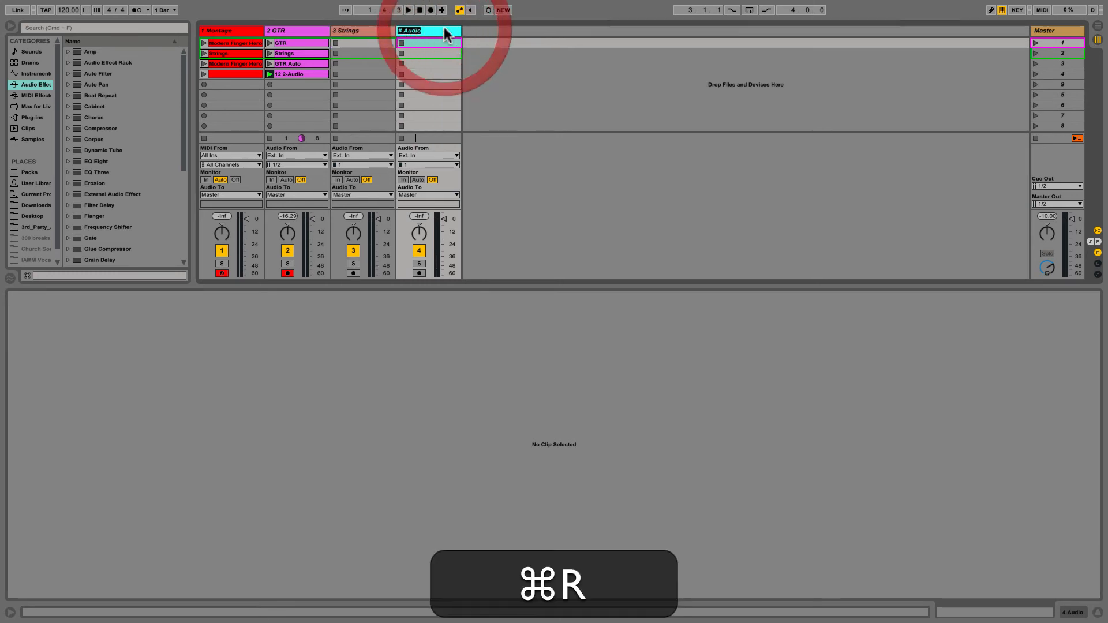
{"action": "type", "text": "#"}
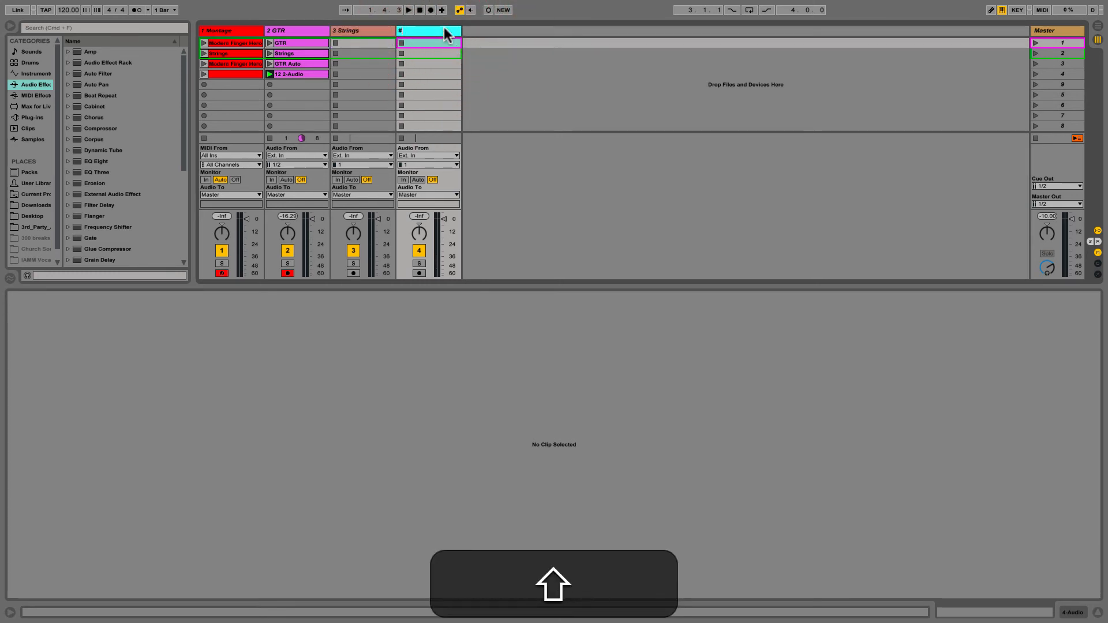
{"action": "type", "text": " Drums"}
Rename the recorded drum clip as "Drums" and move it to the first slot of the Drums track
{"action": "left_click", "coordinate": [306, 74]}
{"action": "key", "text": "shift+super+r"}
{"action": "type", "text": "Dru"}
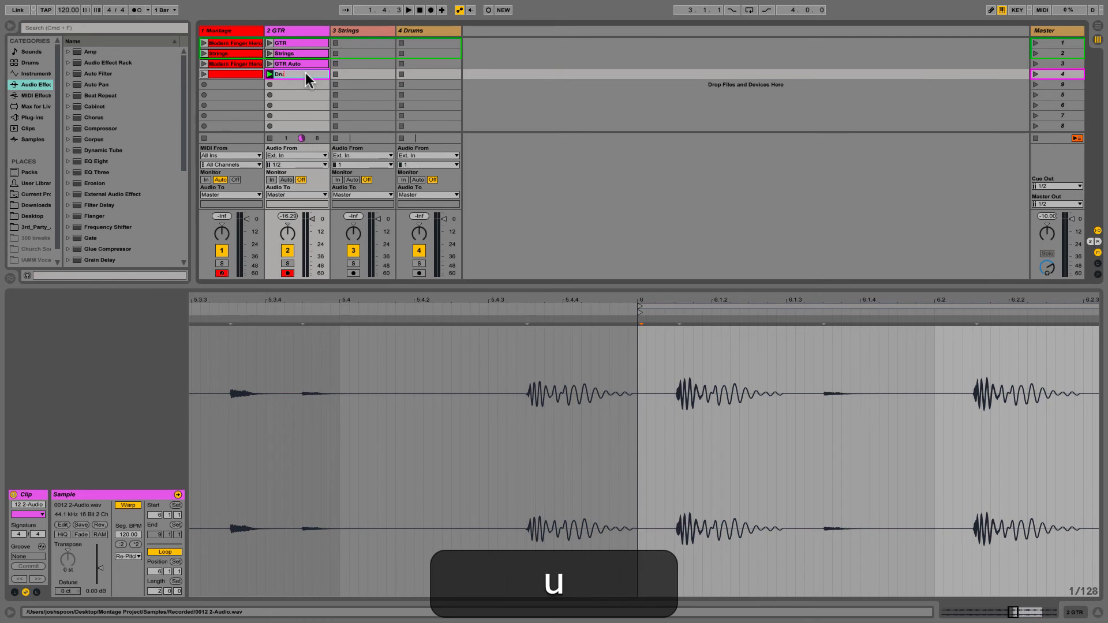
{"action": "left_click_drag", "start_coordinate": [305, 73], "coordinate": [452, 42]}
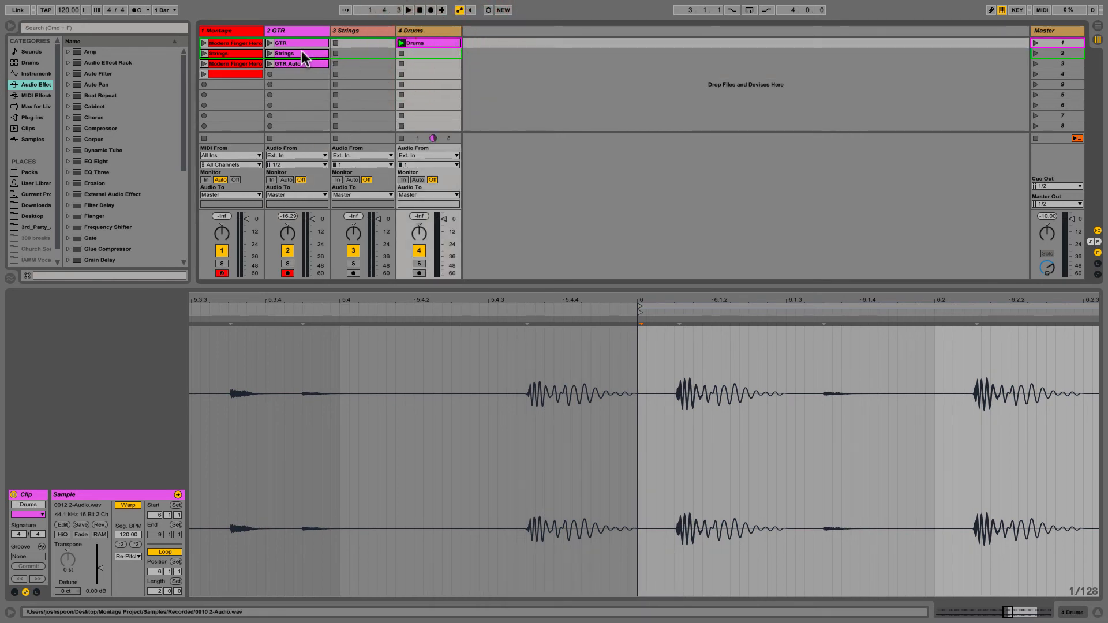
Move the Strings audio clip from the GTR track to the first slot of the Strings track
{"action": "left_click_drag", "start_coordinate": [301, 53], "coordinate": [388, 38]}
{"action": "right_click", "coordinate": [388, 37]}
{"action": "left_click", "coordinate": [335, 56]}
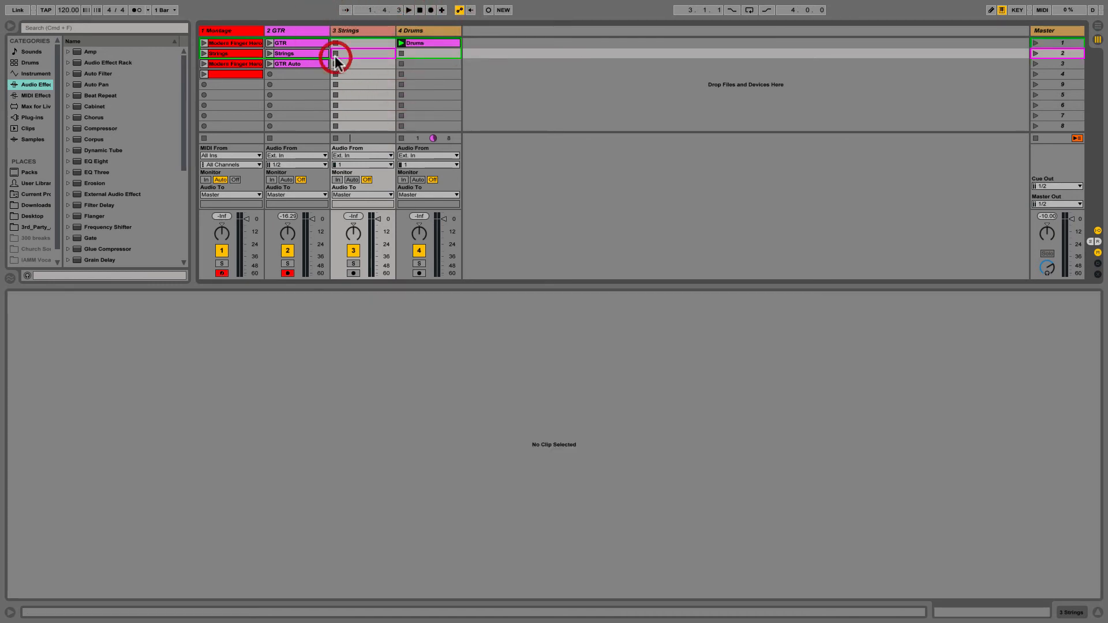
{"action": "mouse_move", "coordinate": [308, 54]}
{"action": "left_mouse_down"}
{"action": "mouse_move", "coordinate": [358, 49]}
{"action": "mouse_move", "coordinate": [306, 55]}
{"action": "left_mouse_up"}
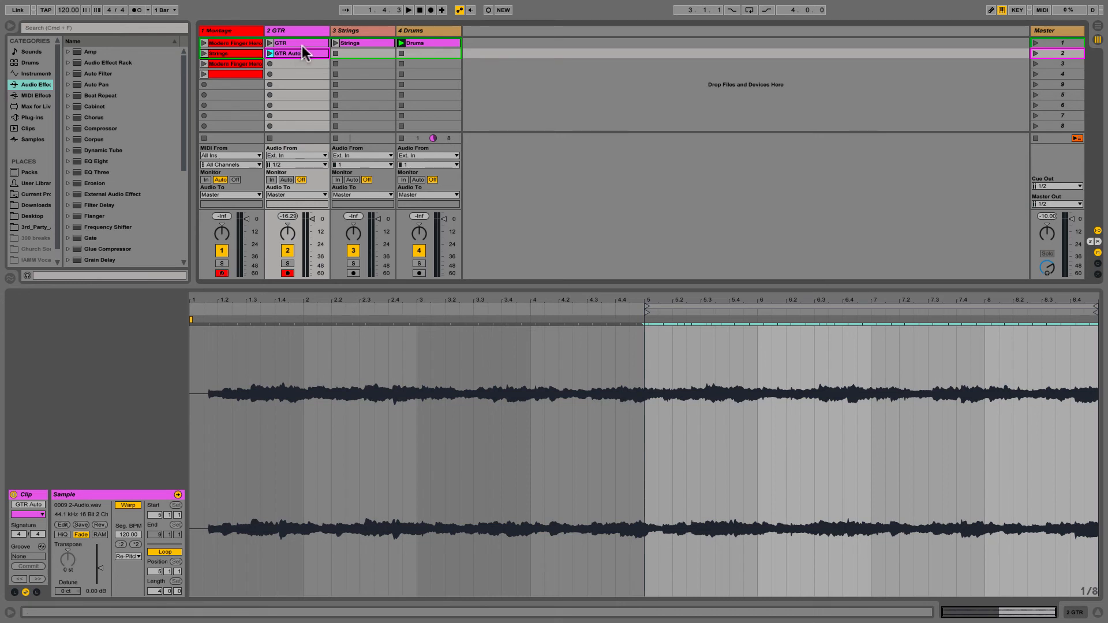
Select the GTR and GTR Auto clips together and move them into scenes 2 and 3 of the GTR track
{"action": "left_click", "coordinate": [300, 53]}
{"action": "key", "text": "shift"}
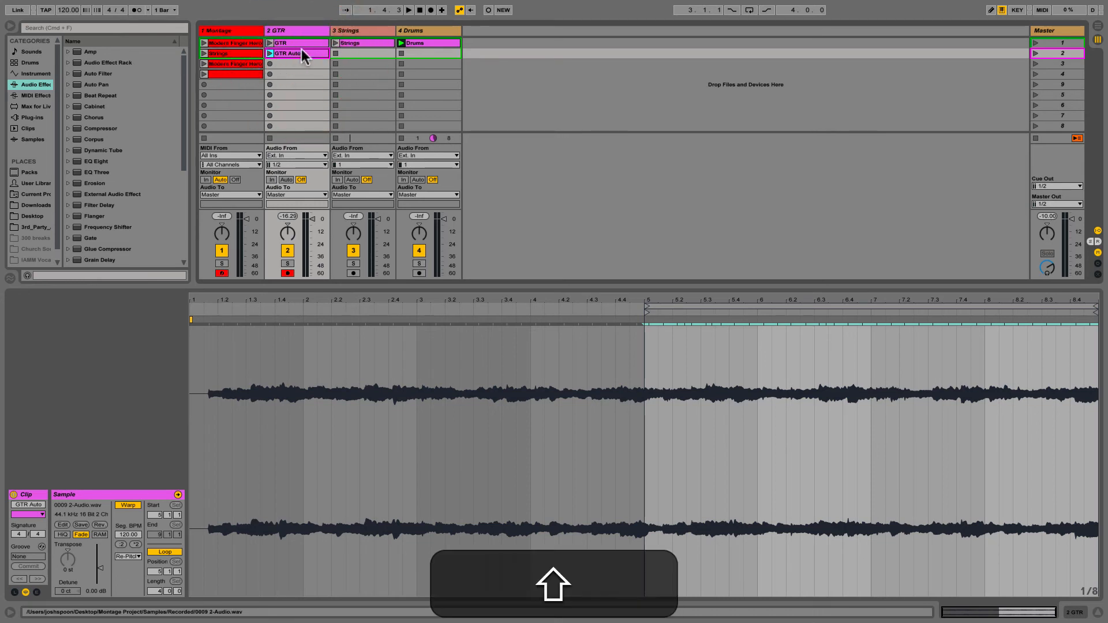
{"action": "left_click_drag", "start_coordinate": [304, 47], "coordinate": [301, 56]}
Place the Drums clip in scenes 2 and 3 of the Drums track and deactivate the Montage track
{"action": "left_click", "coordinate": [363, 53]}
{"action": "left_click", "coordinate": [367, 44]}
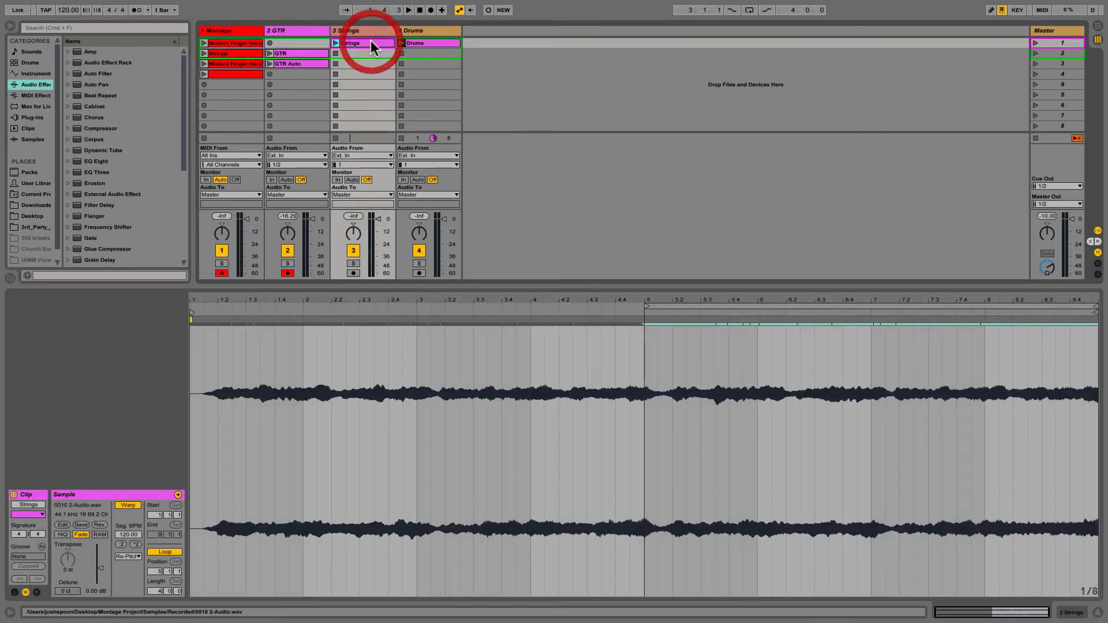
{"action": "left_click_drag", "start_coordinate": [365, 44], "coordinate": [418, 56]}
{"action": "left_click", "coordinate": [222, 250]}
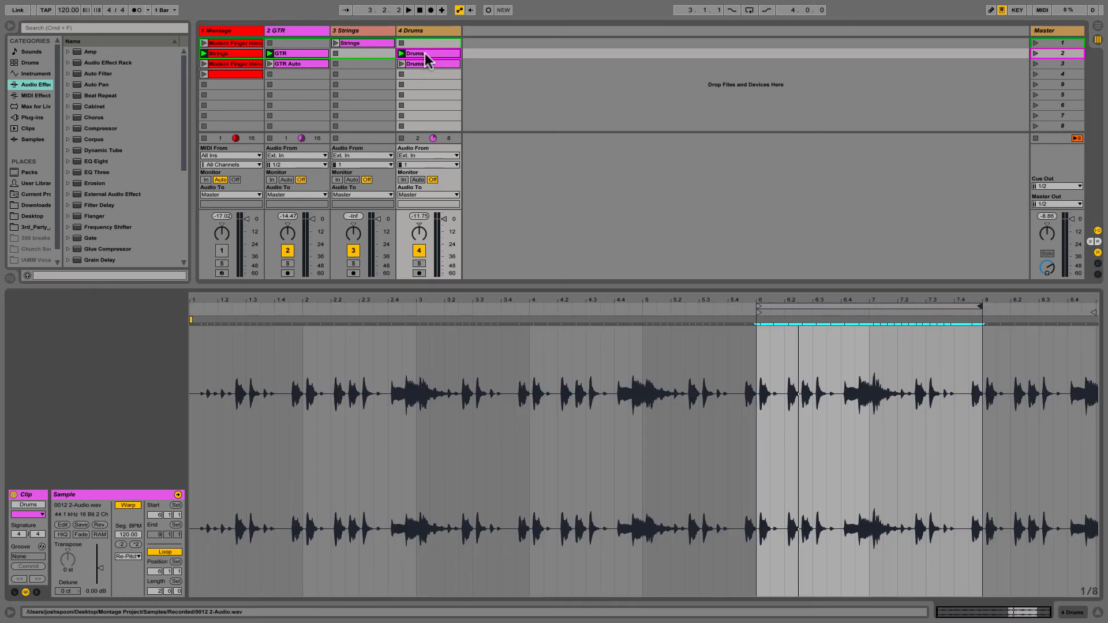
Shorten the scene 2 Drums clip's loop to two beats and copy the Strings clip into scene 2
{"action": "left_click", "coordinate": [426, 53]}
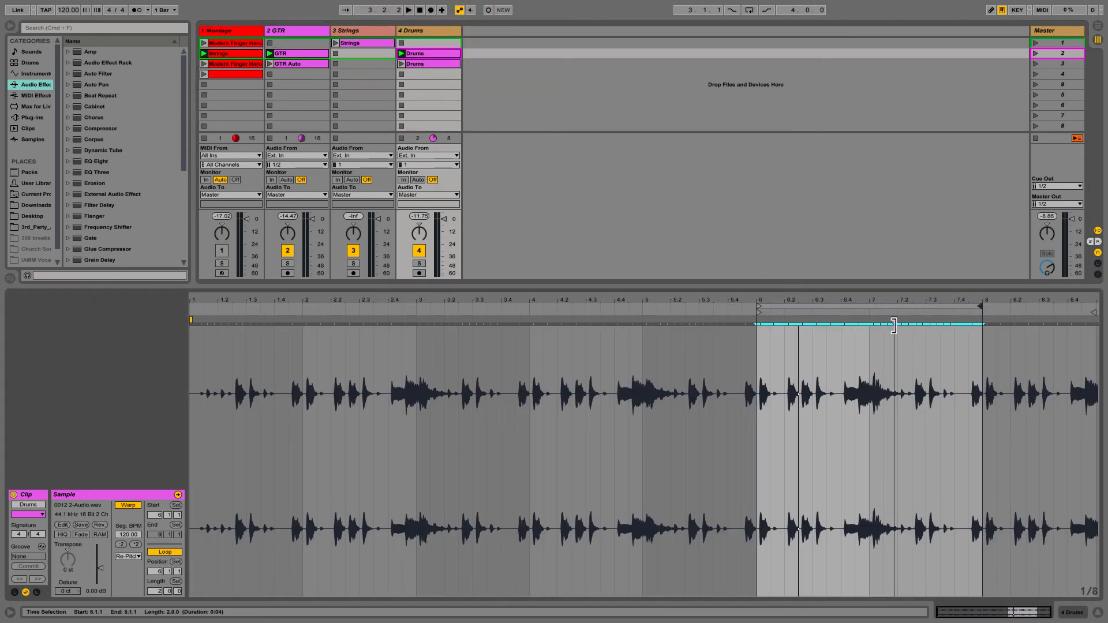
{"action": "left_click_drag", "start_coordinate": [972, 306], "coordinate": [810, 310]}
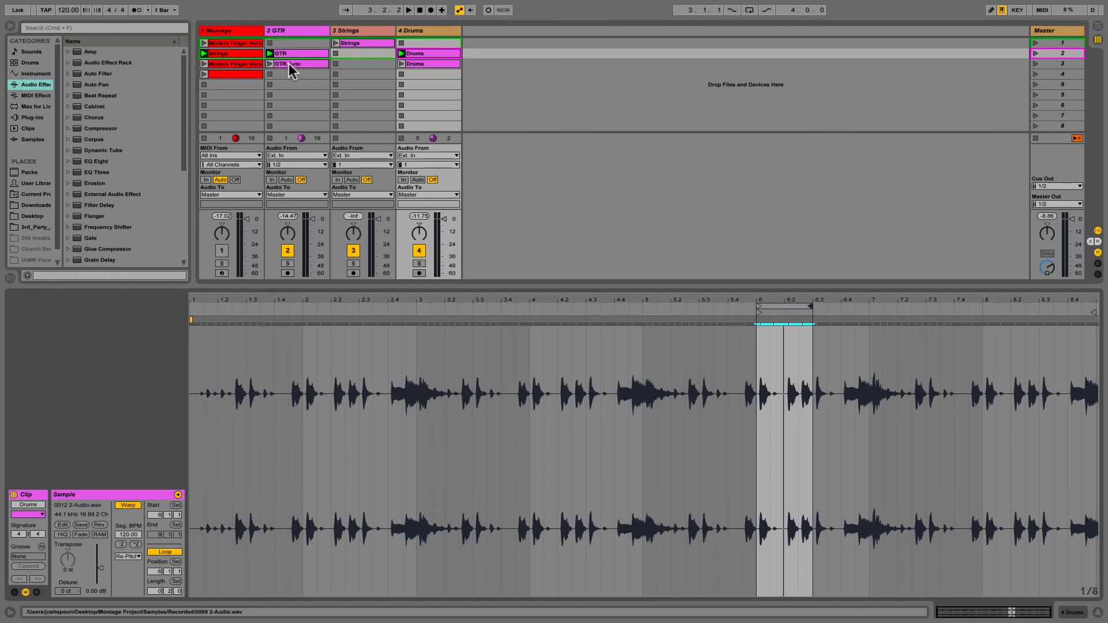
{"action": "left_click_drag", "start_coordinate": [371, 43], "coordinate": [371, 51]}
{"action": "left_click", "coordinate": [370, 51]}
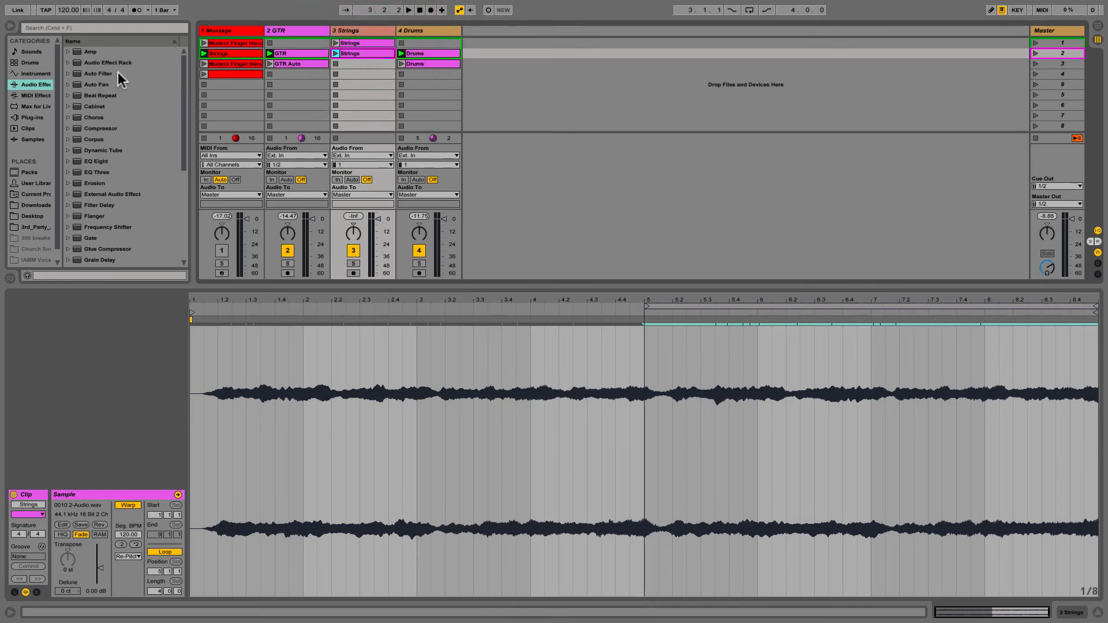
Add an Auto Filter to the Strings track as a band-pass at 524 Hz with an LFO amount of 7.38
{"action": "left_click", "coordinate": [94, 75]}
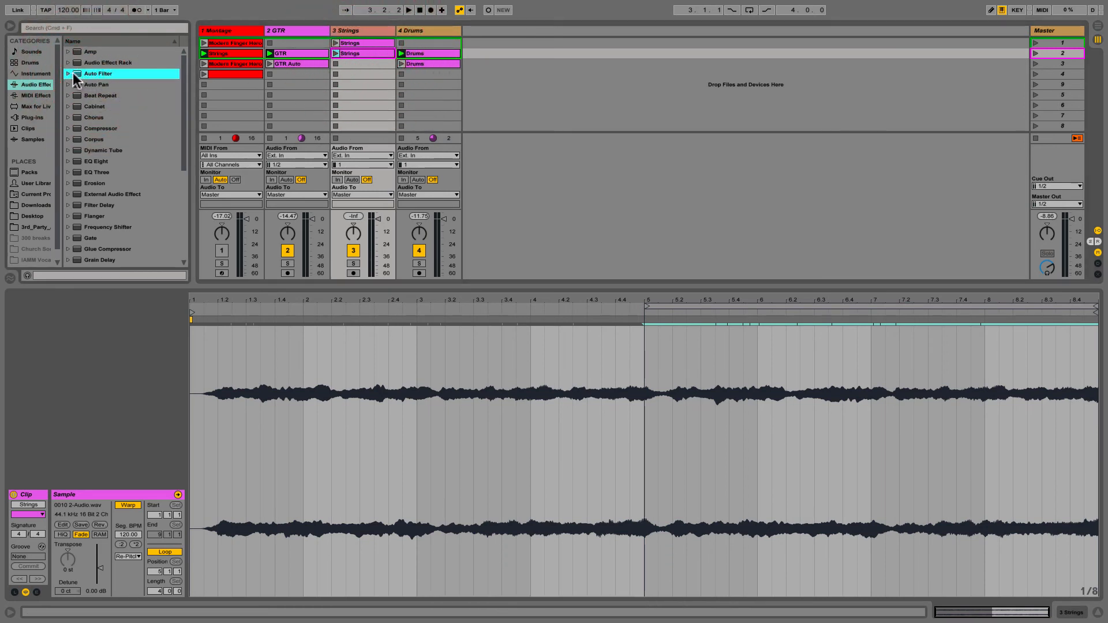
{"action": "left_click_drag", "start_coordinate": [77, 79], "coordinate": [353, 70]}
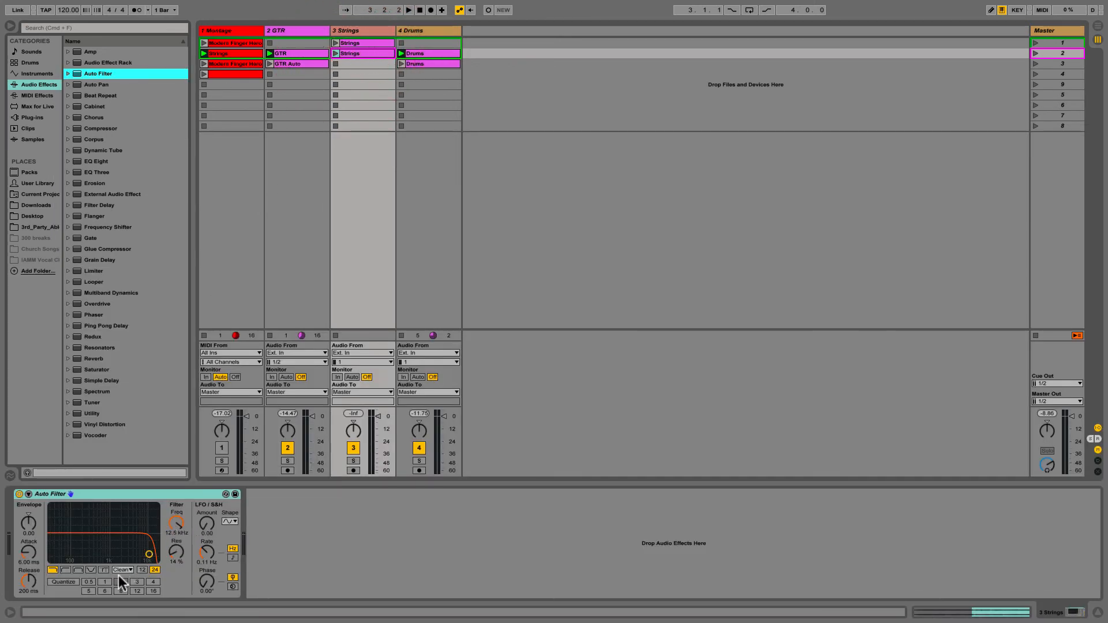
{"action": "left_click", "coordinate": [78, 570]}
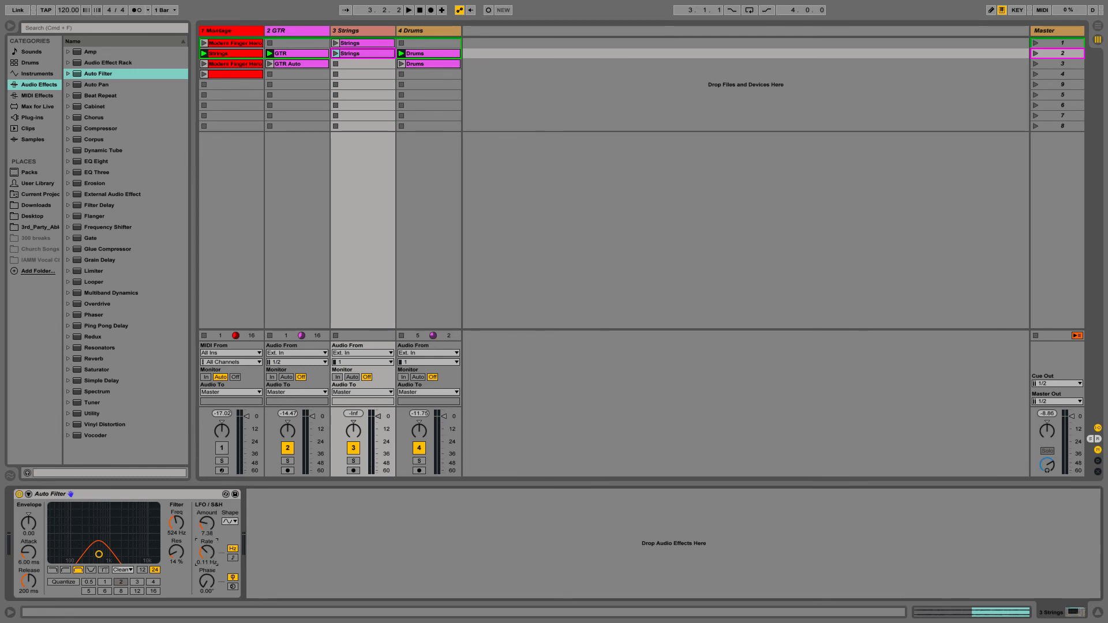
Audition the scene 2 Strings clip in solo while setting the Auto Filter's resonance to 37% and LFO amount to 14.5
{"action": "left_click", "coordinate": [334, 53]}
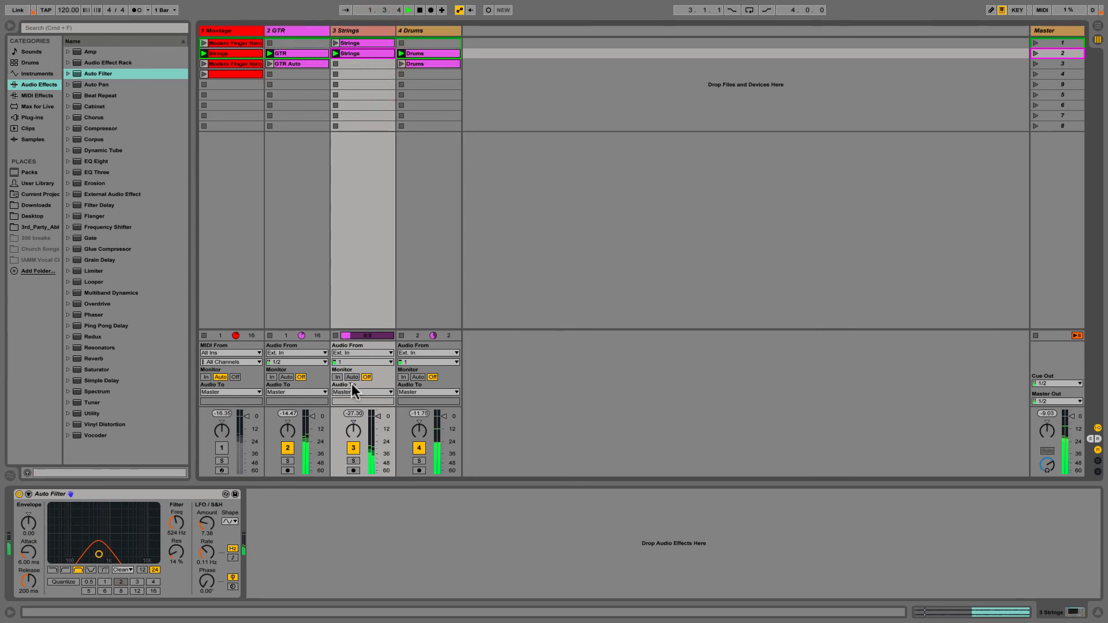
{"action": "left_click", "coordinate": [352, 460]}
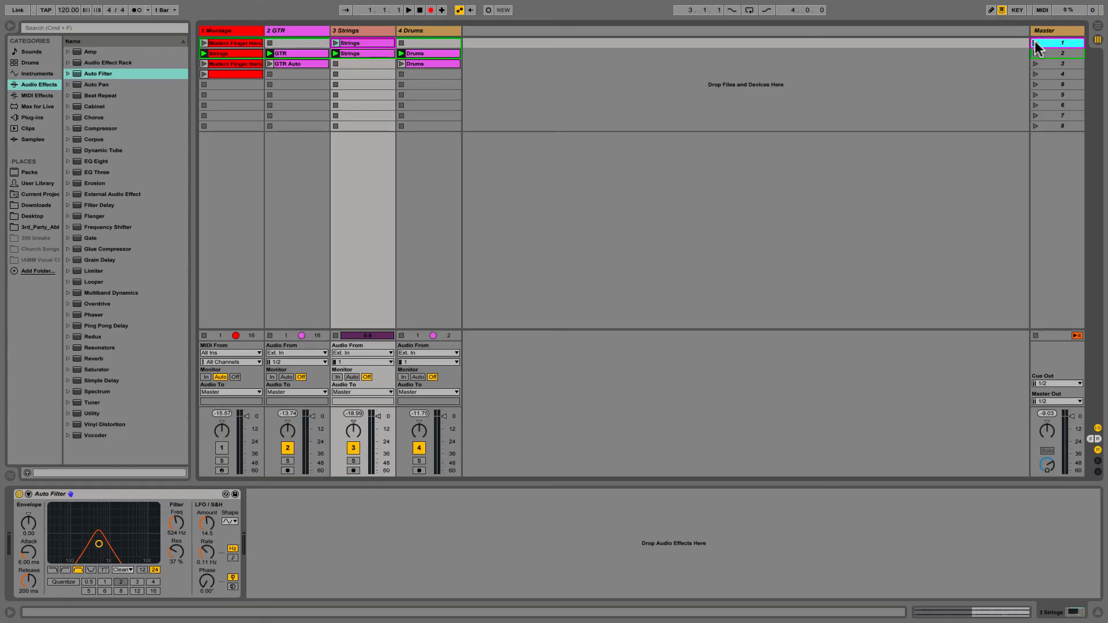
Record a performance into the arrangement by launching scenes 1, 2 and 3 in succession
{"action": "left_click", "coordinate": [1035, 43]}
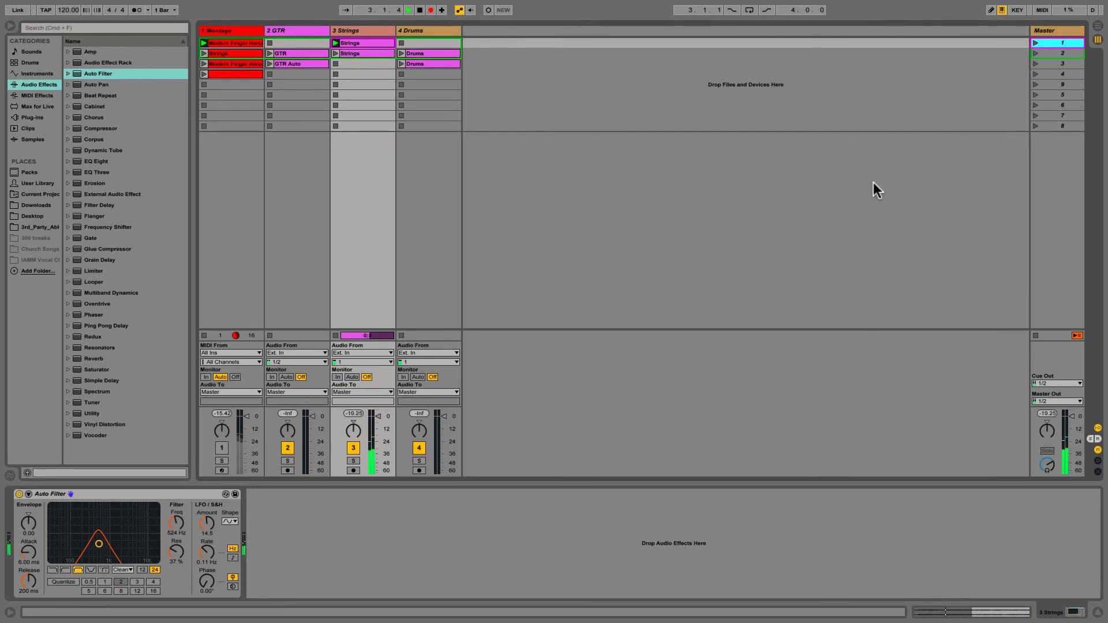
{"action": "left_click", "coordinate": [1035, 53]}
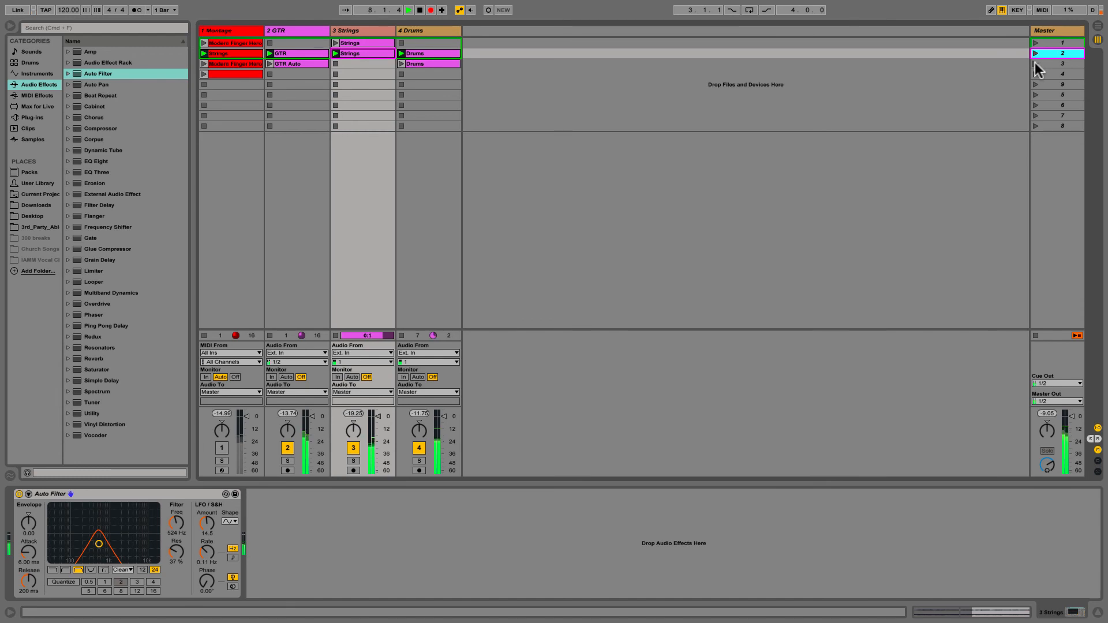
{"action": "left_click", "coordinate": [1036, 64]}
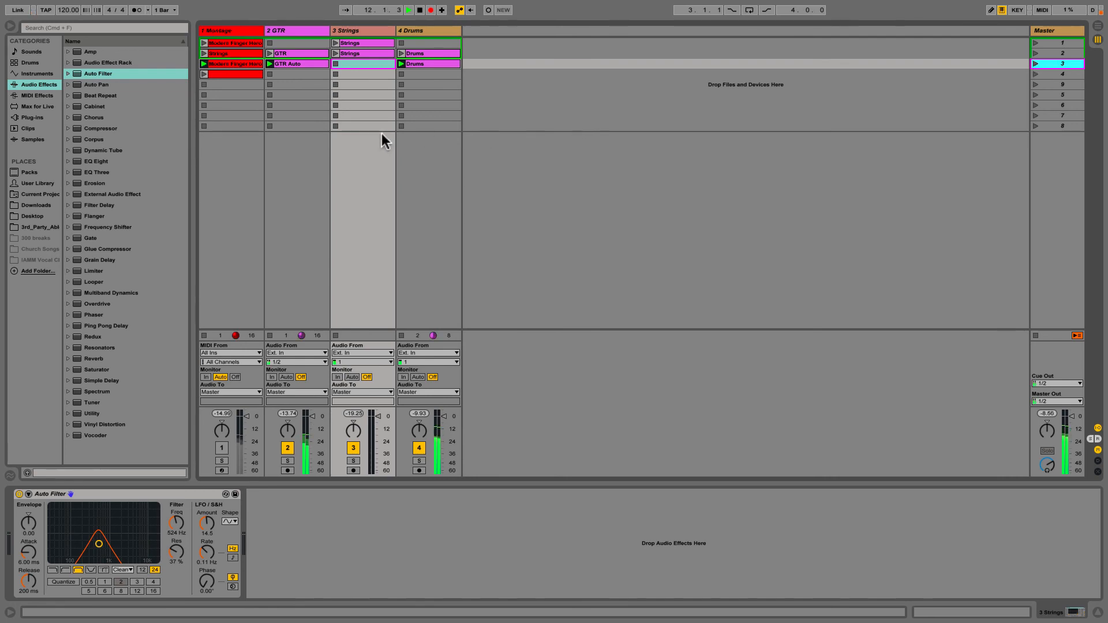
Continue the recorded performance by launching the scene 2 GTR clip, and launch and stop the scene 1 Strings clip twice
{"action": "left_click", "coordinate": [269, 53]}
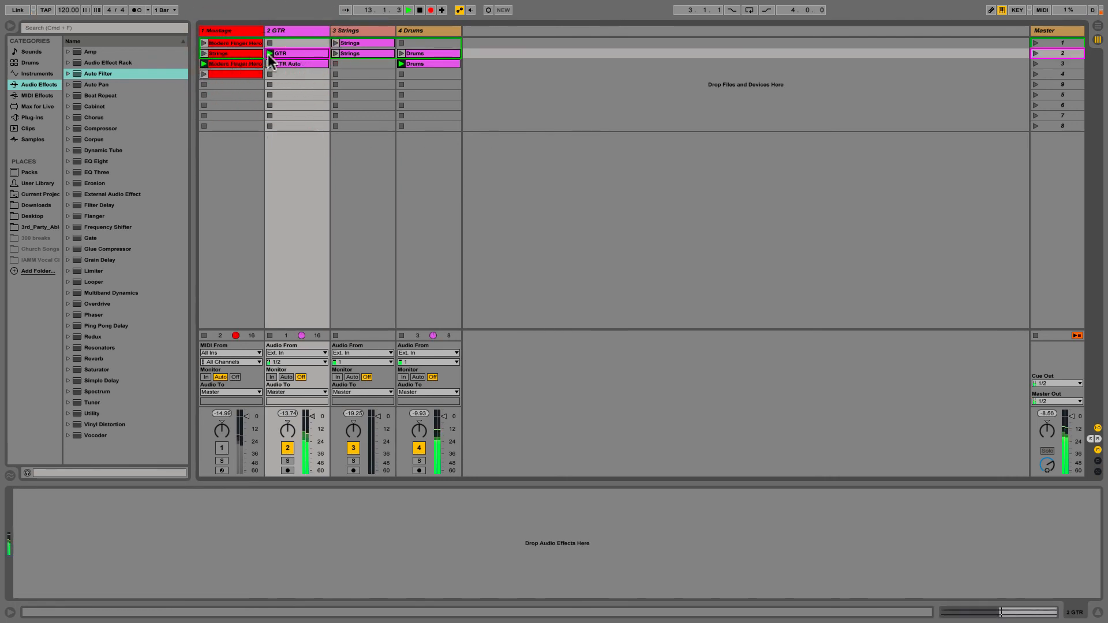
{"action": "left_click", "coordinate": [335, 43]}
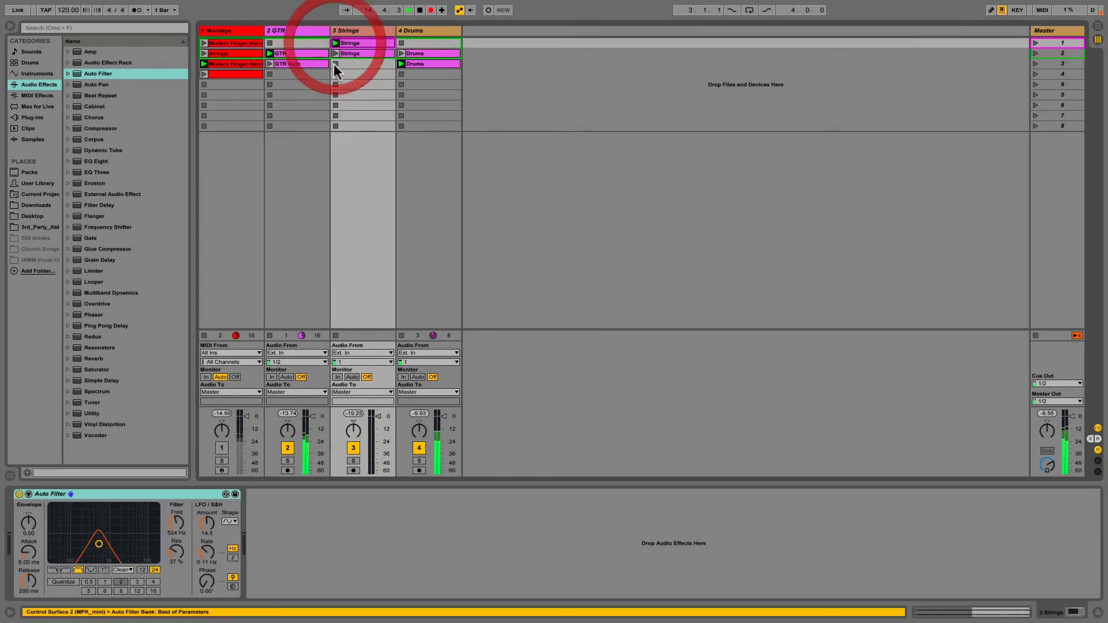
{"action": "left_click", "coordinate": [335, 125]}
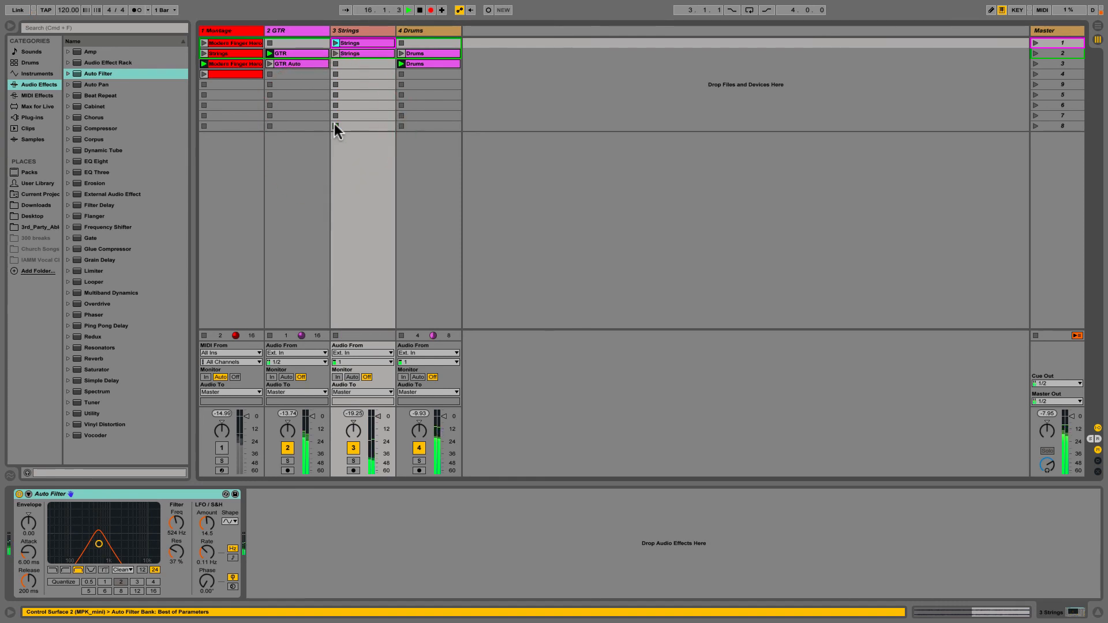
{"action": "left_click", "coordinate": [335, 44]}
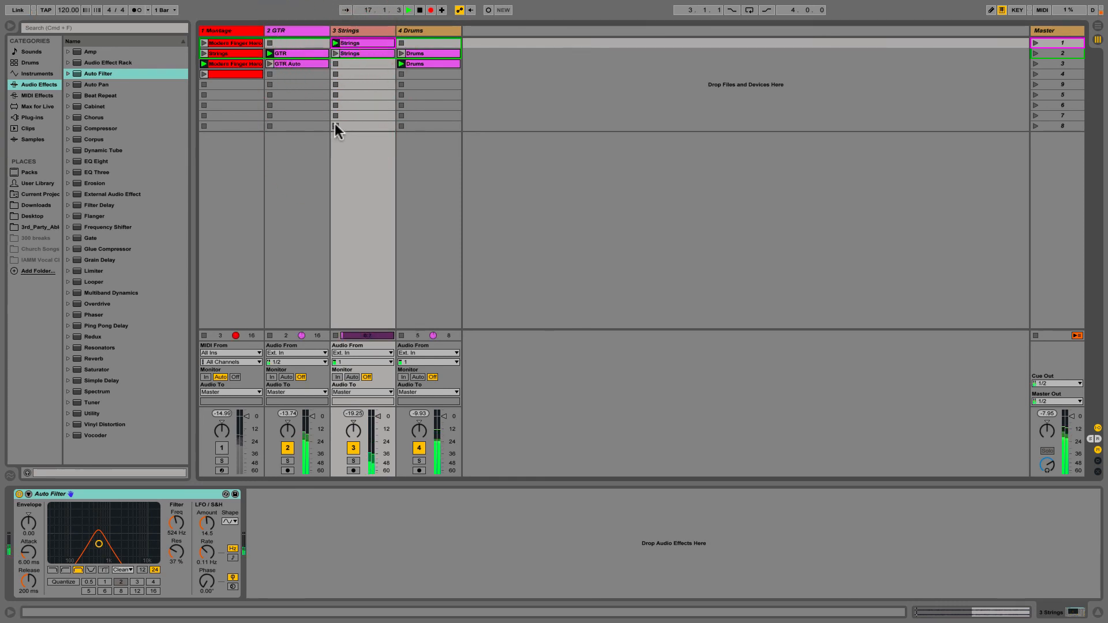
{"action": "left_click", "coordinate": [334, 125]}
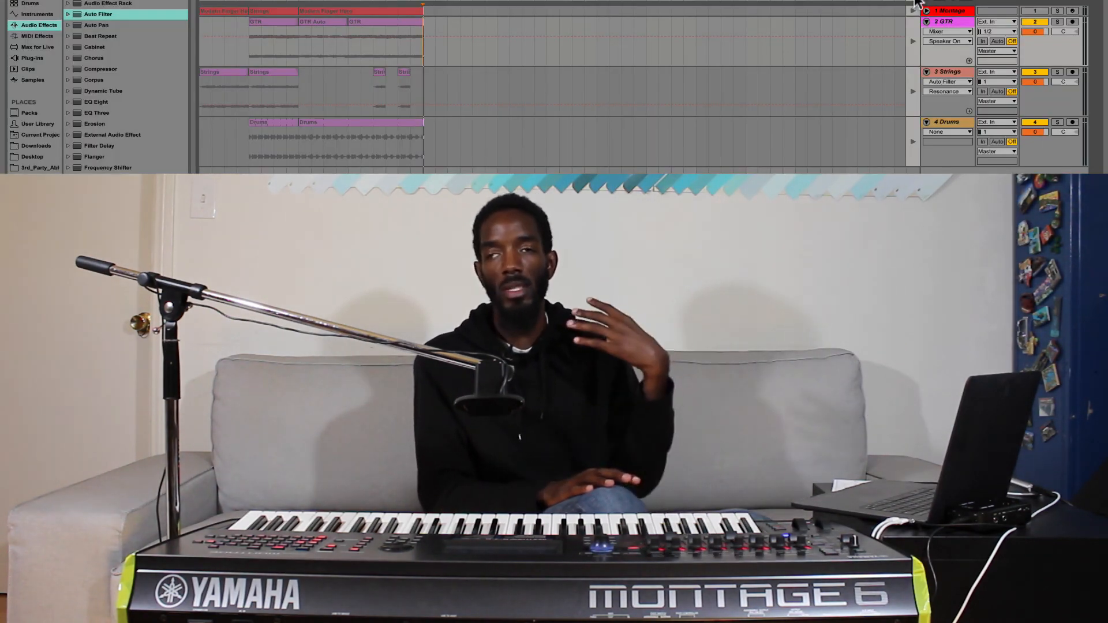
Switch playback back to the recorded arrangement and play it from the beginning
{"action": "left_click", "coordinate": [915, 1]}
{"action": "key", "text": "Home"}
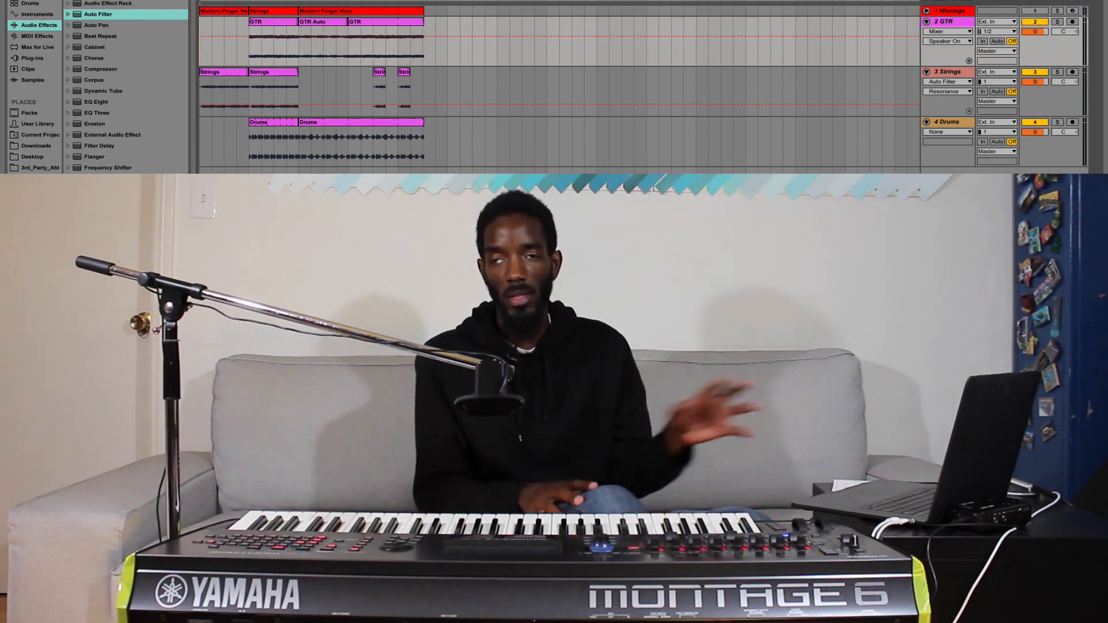
{"action": "key", "text": "space"}
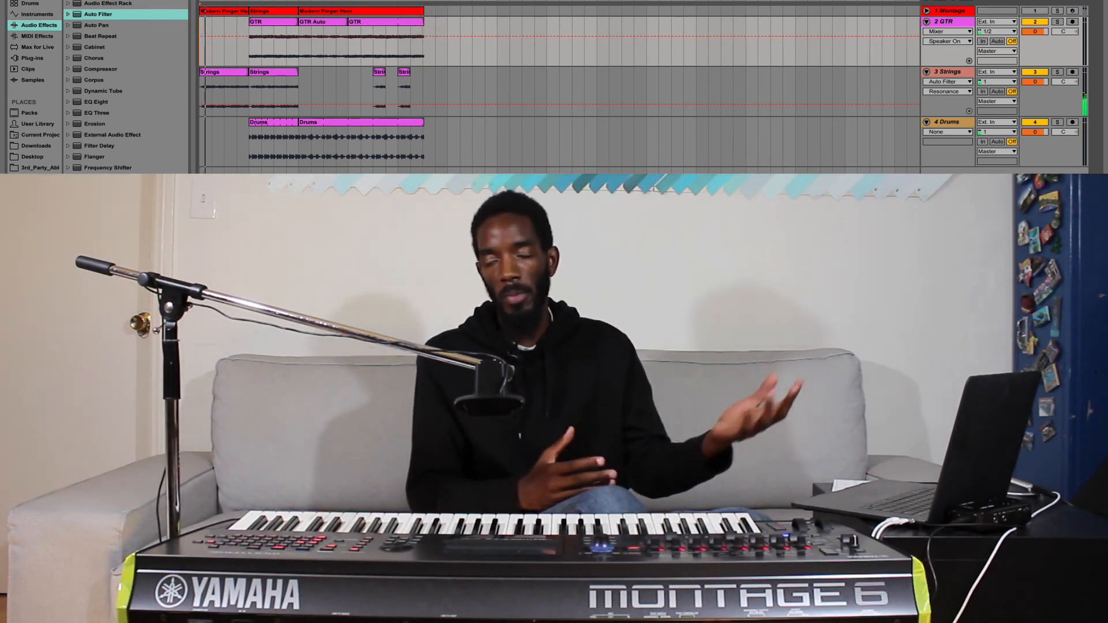